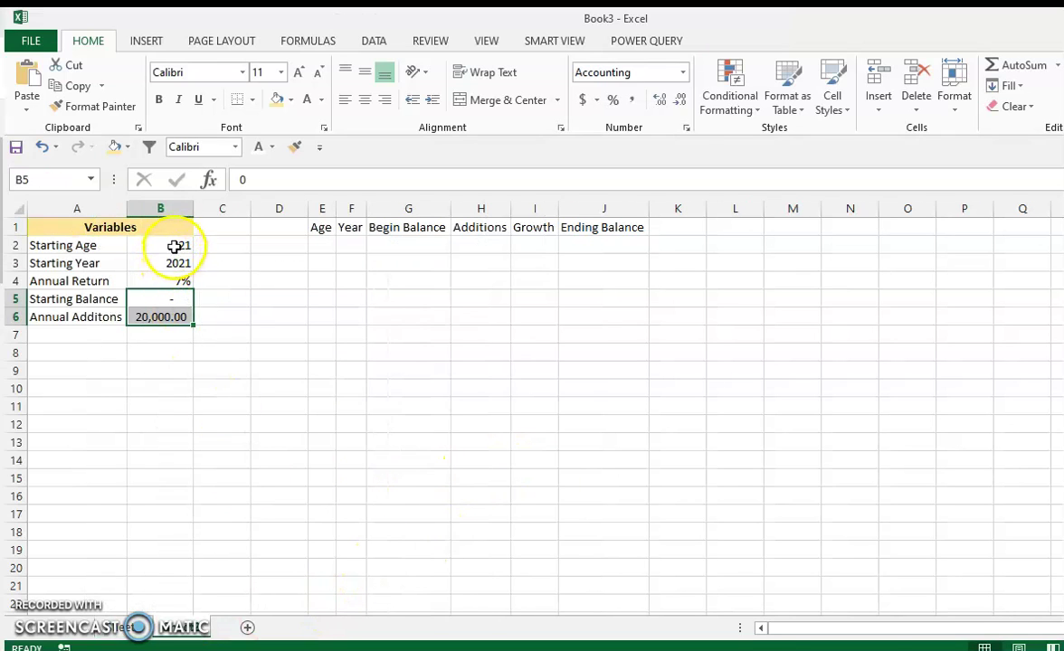
Step: Set the Starting Year in B3 to 2022 and the Annual Return in B4 to 8%
click(177, 245)
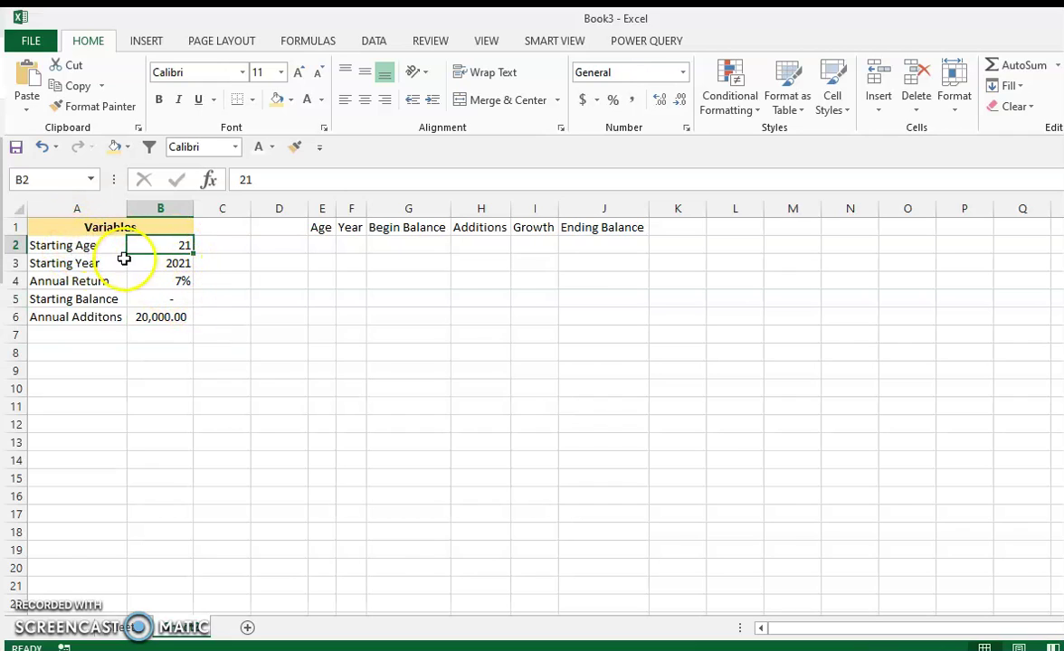
click(157, 263)
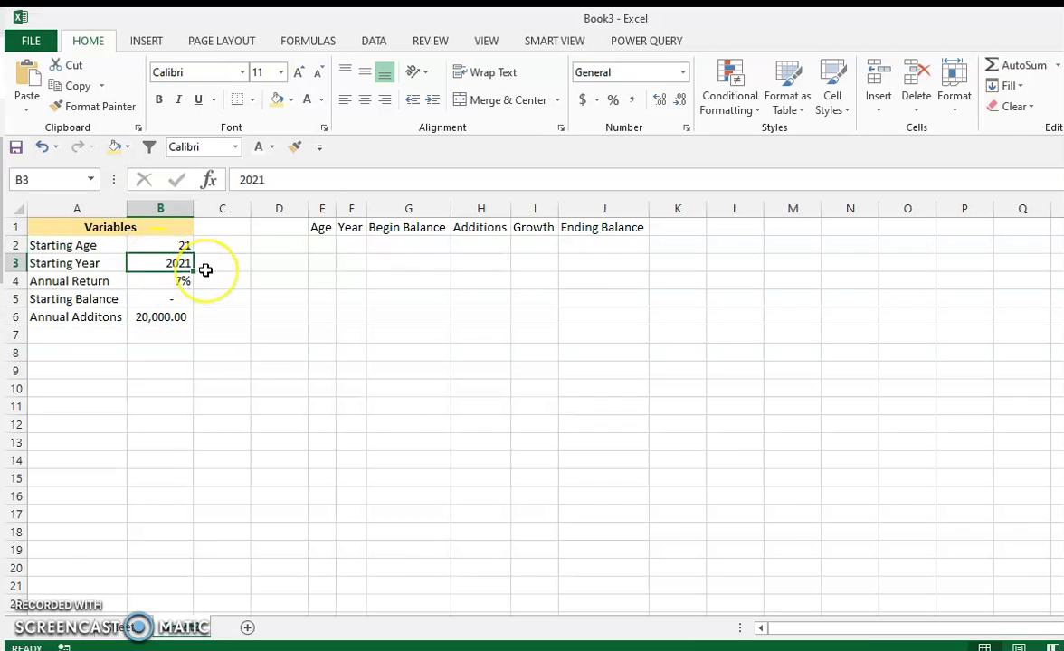
text(2022)
key(Return)
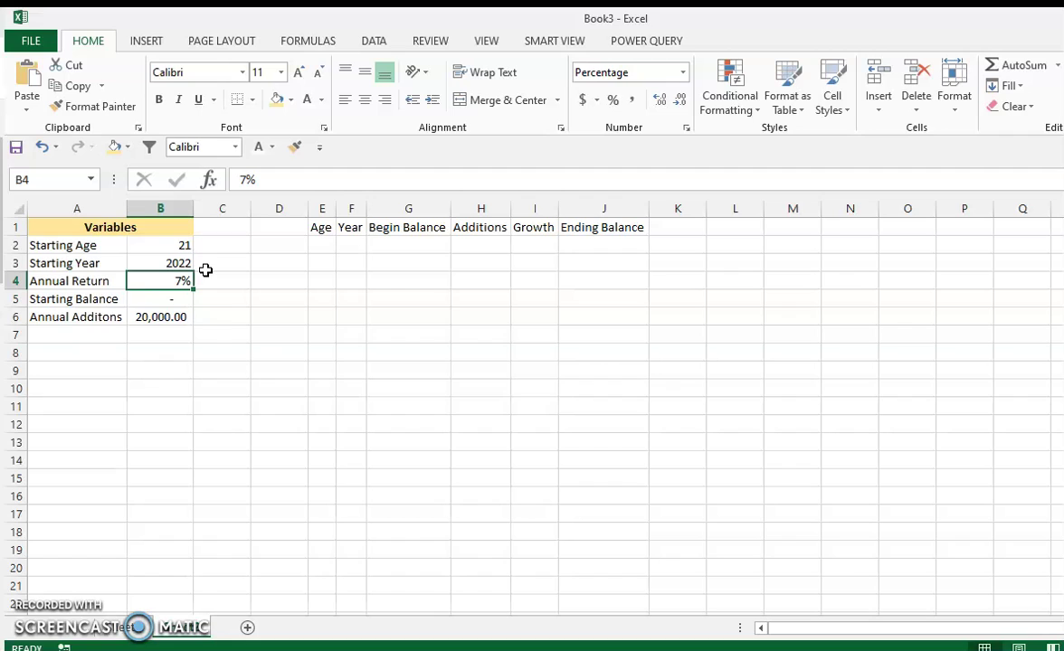
text(8)
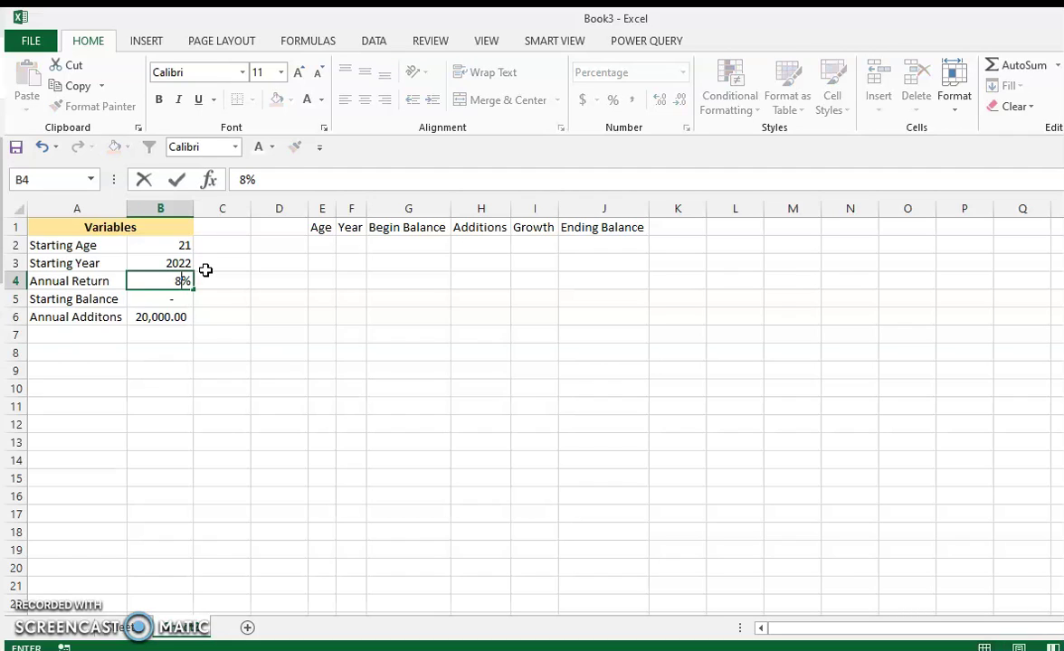
key(Return)
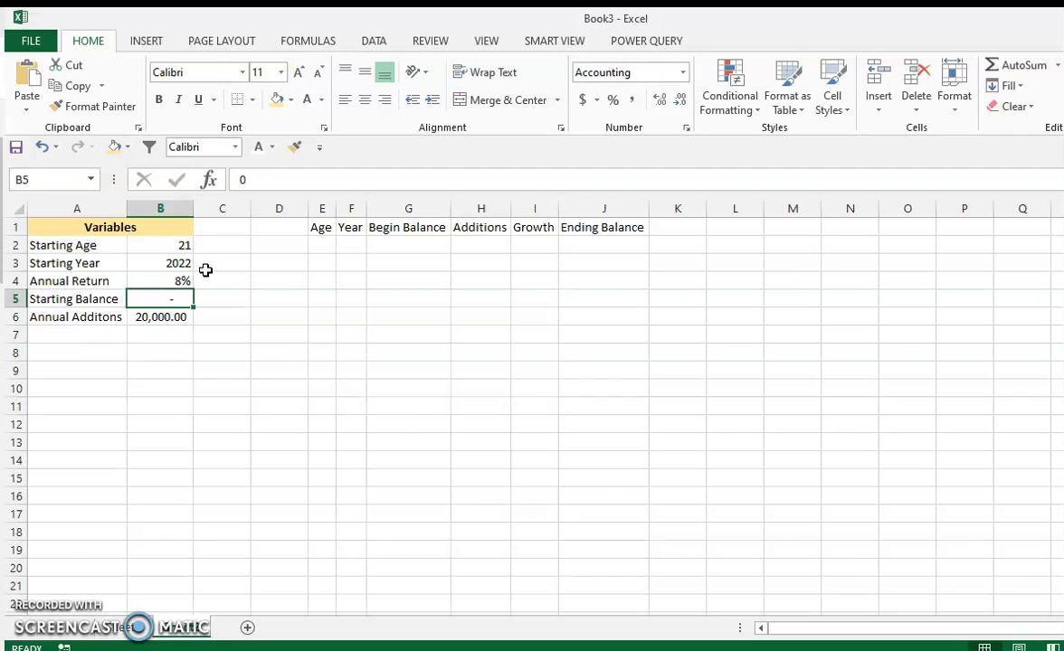
Step: Set the Starting Balance in B5 to 5000 and the annual additions in B6 to 10,000
key(F2)
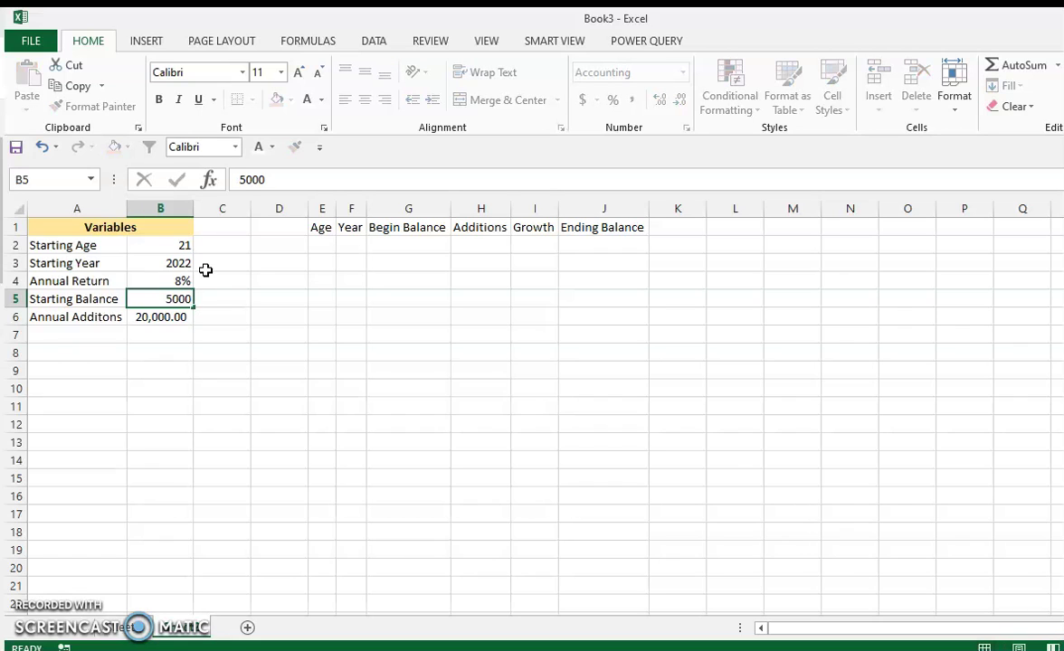
key(Return)
text(100)
key(Return)
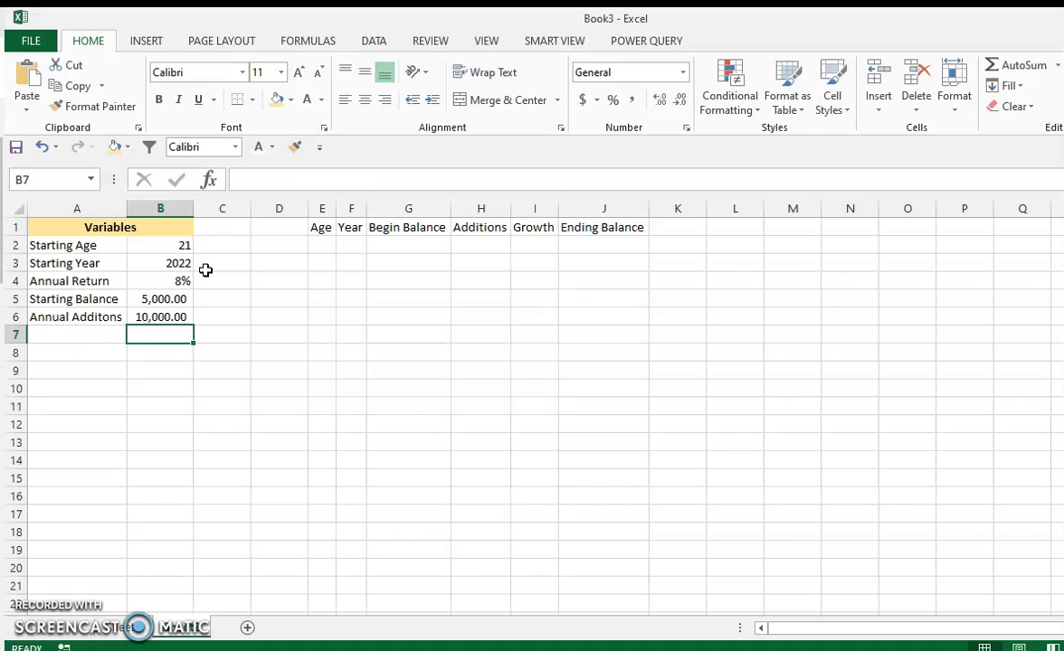
drag(150, 226, 161, 311)
click(350, 298)
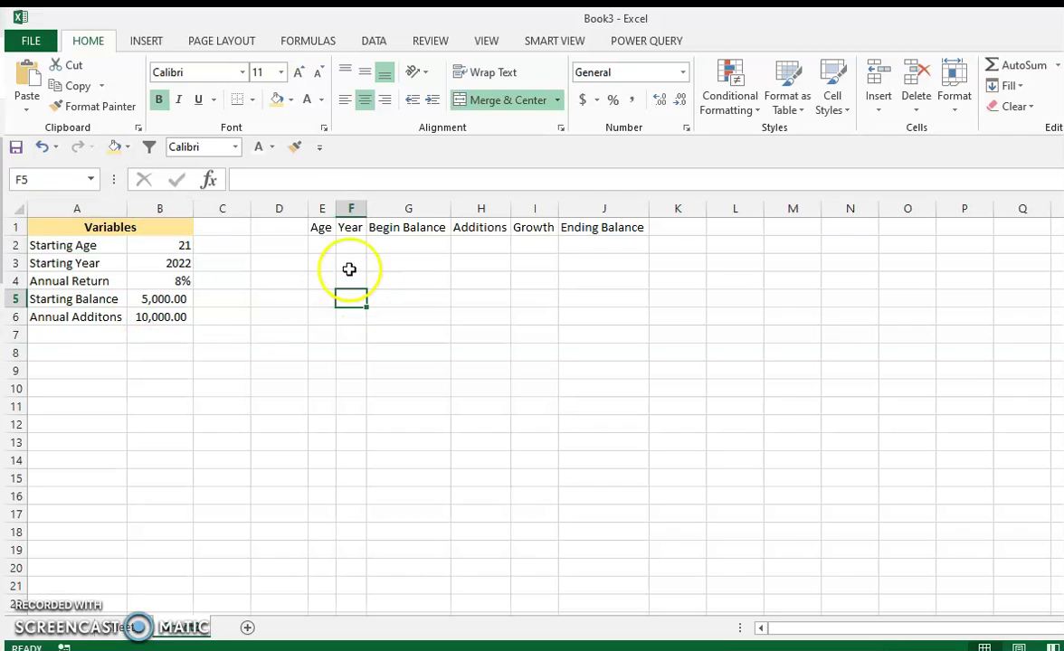
Step: Delete the empty column D so the projection table headers move one column closer to the variables
click(321, 244)
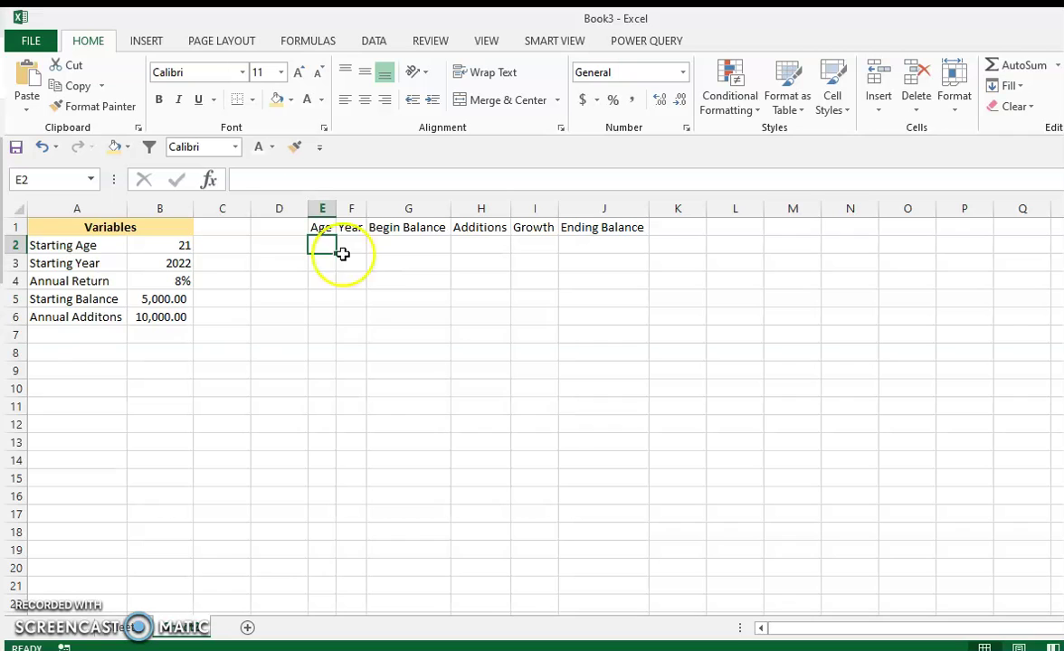
click(281, 207)
right_click(280, 206)
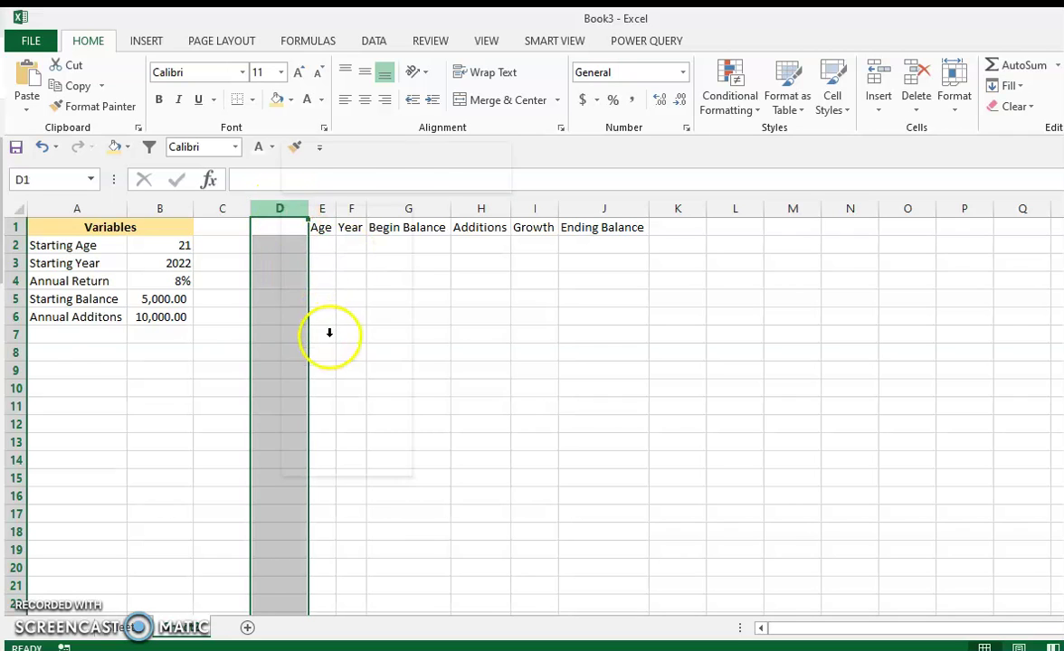
click(341, 354)
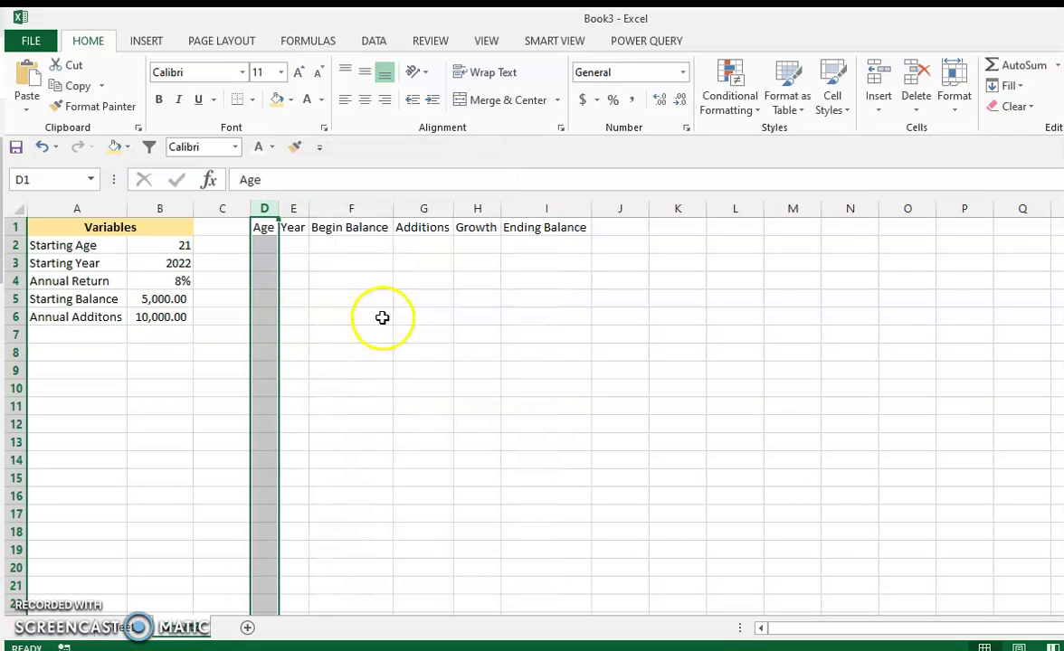
click(423, 247)
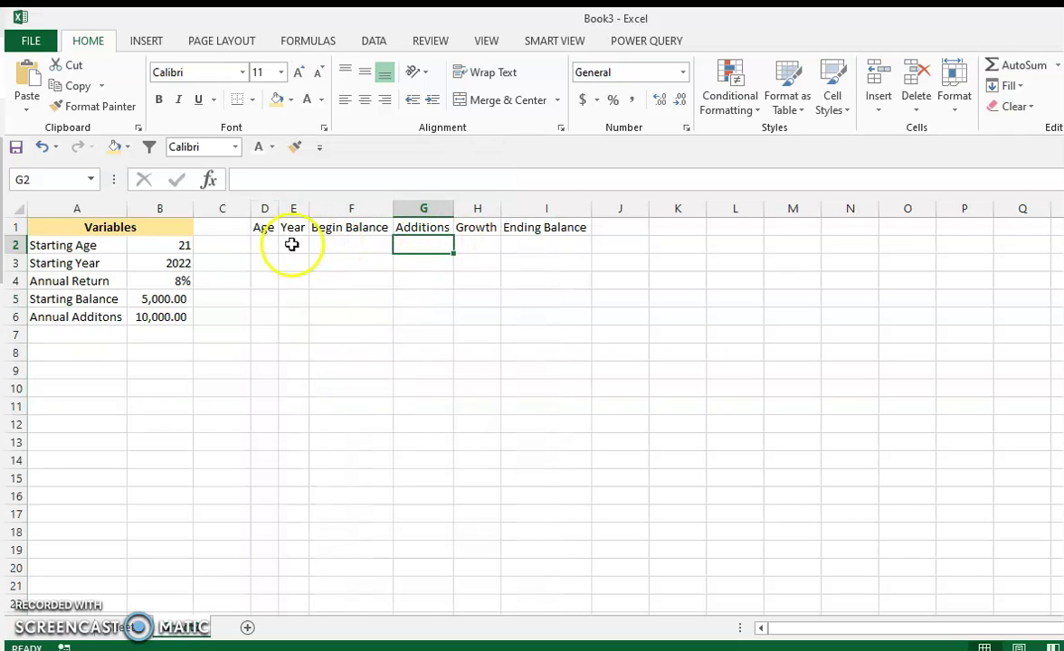
Step: Link the first Age cell D2 to the Starting Age with =B2, and enter =D2+1 in D3
click(261, 247)
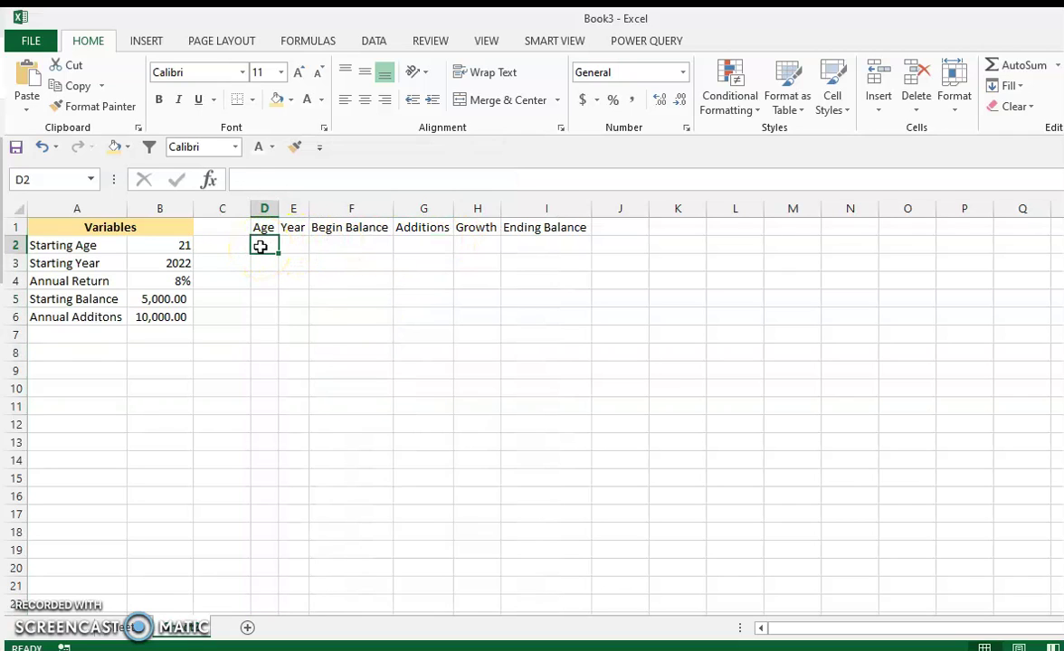
text(=)
key(Left)
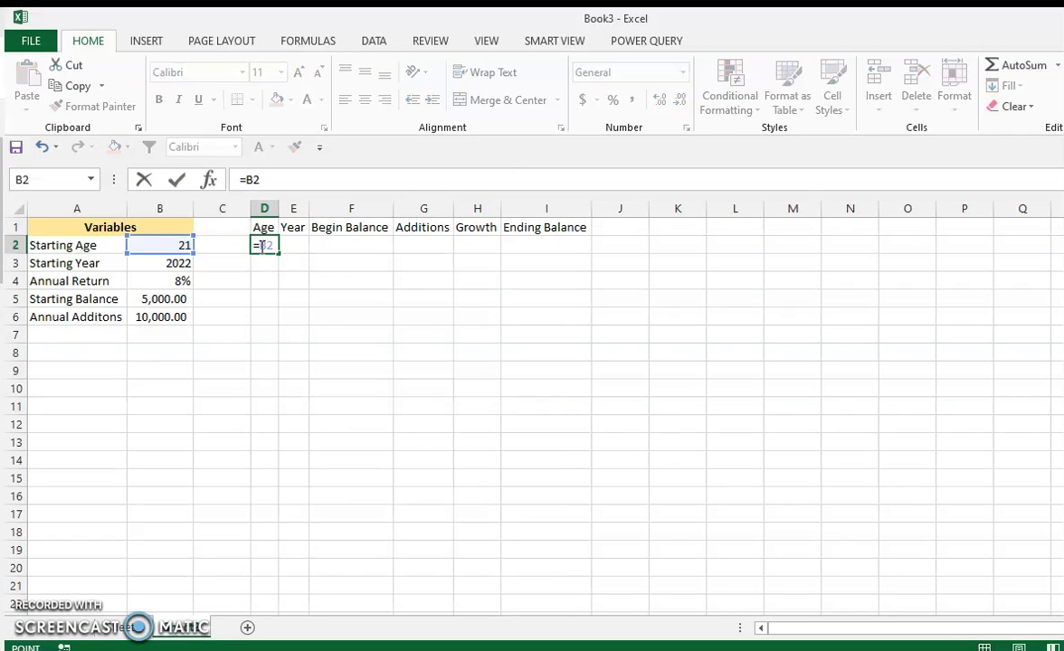
key(Return)
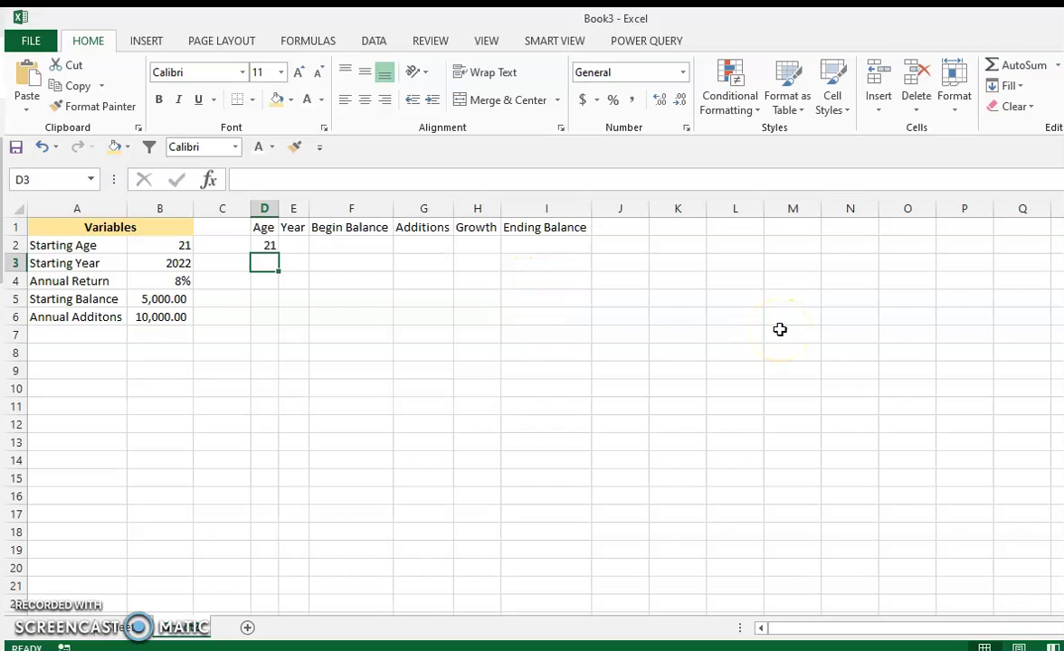
text(=)
key(Up)
text(+)
key(Return)
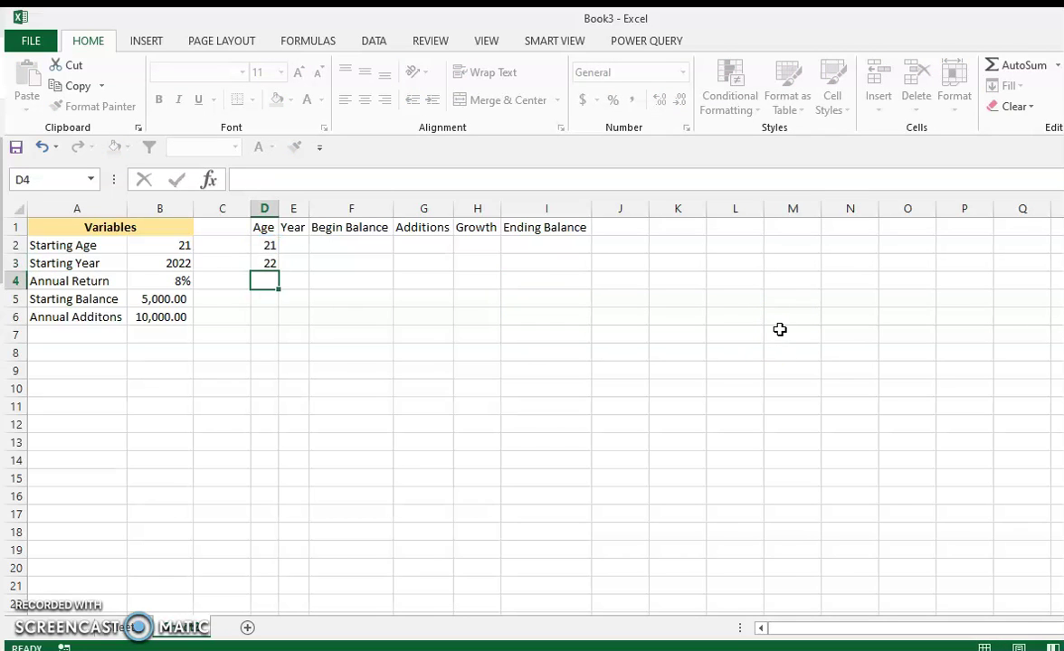
Step: Link the first Year cell E2 to the Starting Year with =B3
key(Up)
key(Right)
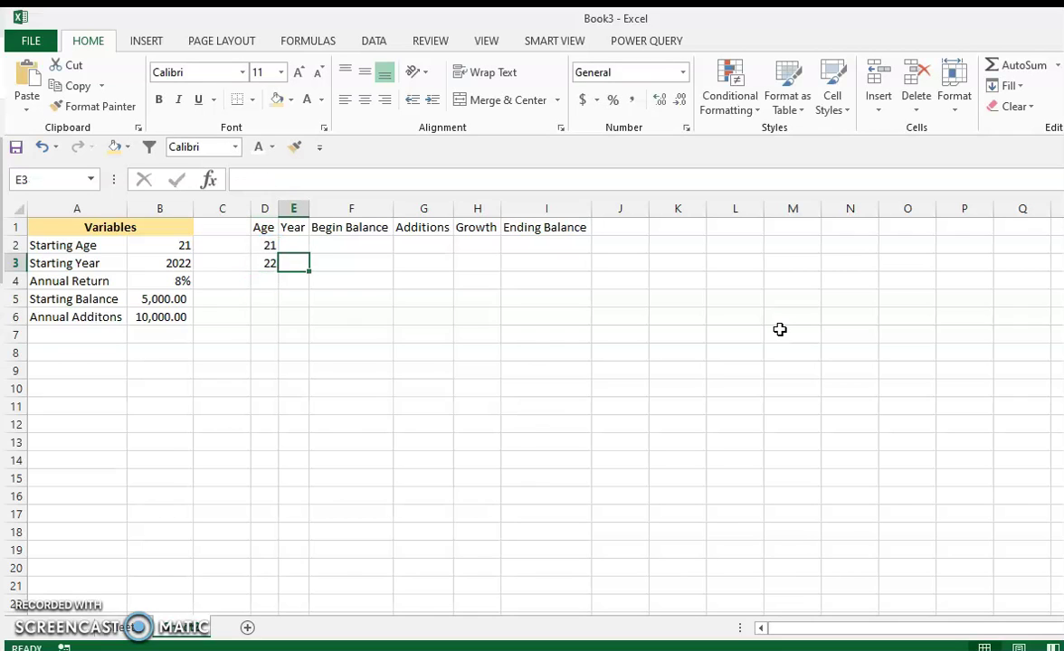
key(Up)
text(=)
key(Left)
key(Left)
key(Down)
key(Left)
key(ctrl+Return)
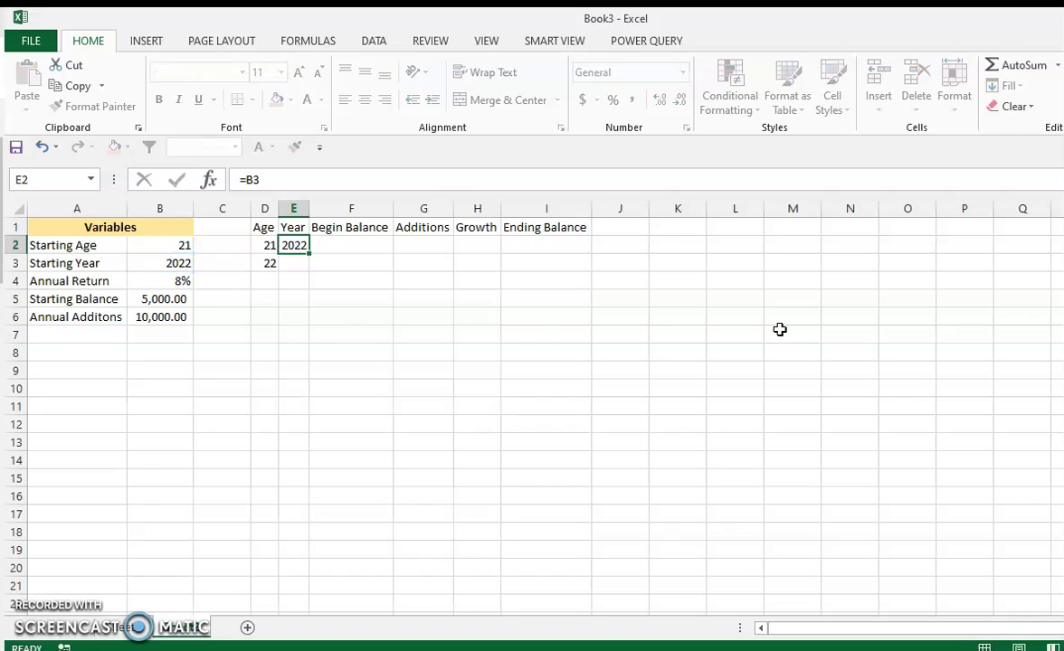
Step: Enter the formula =E2+1 in E3 for the second year
key(Down)
text(=)
key(Up)
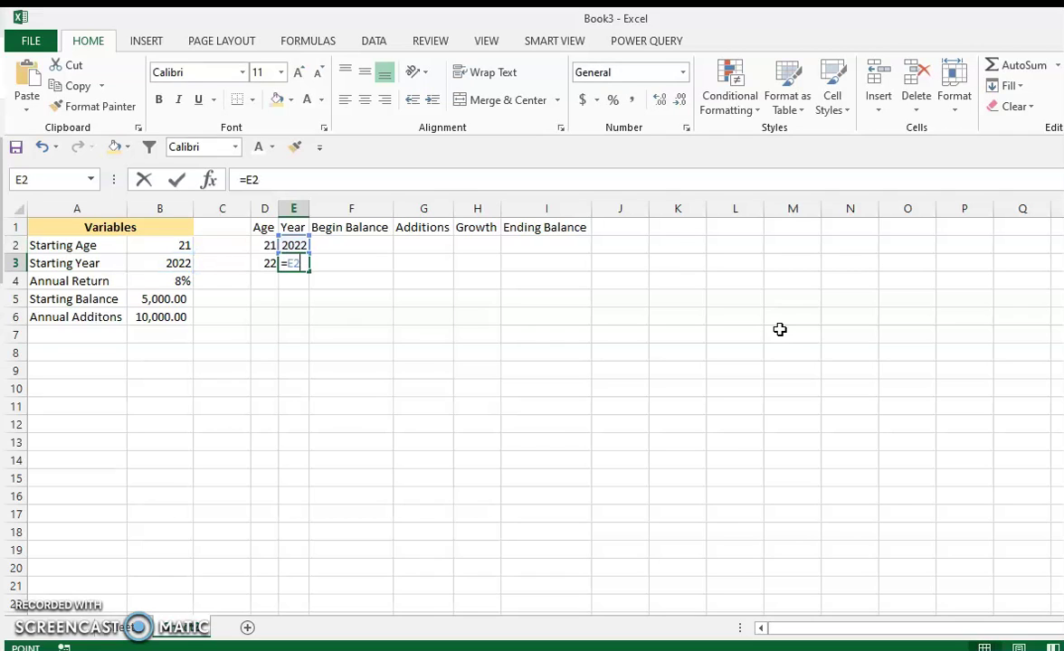
text(+1)
key(Return)
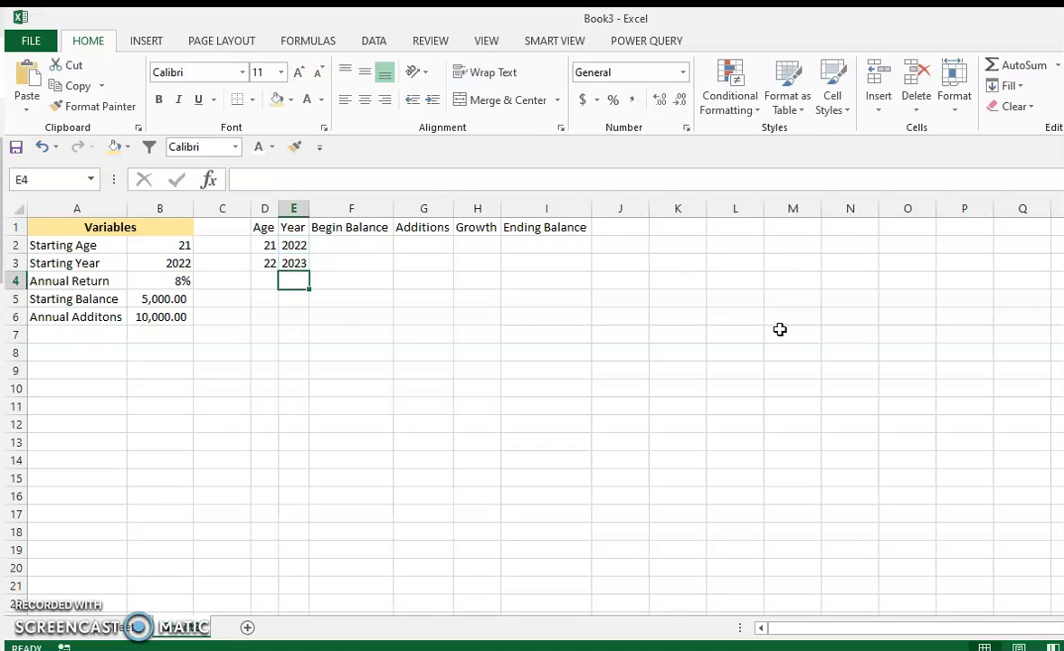
Step: Link the first Begin Balance cell F2 to the Starting Balance with =B5
key(Up)
key(Up)
key(Right)
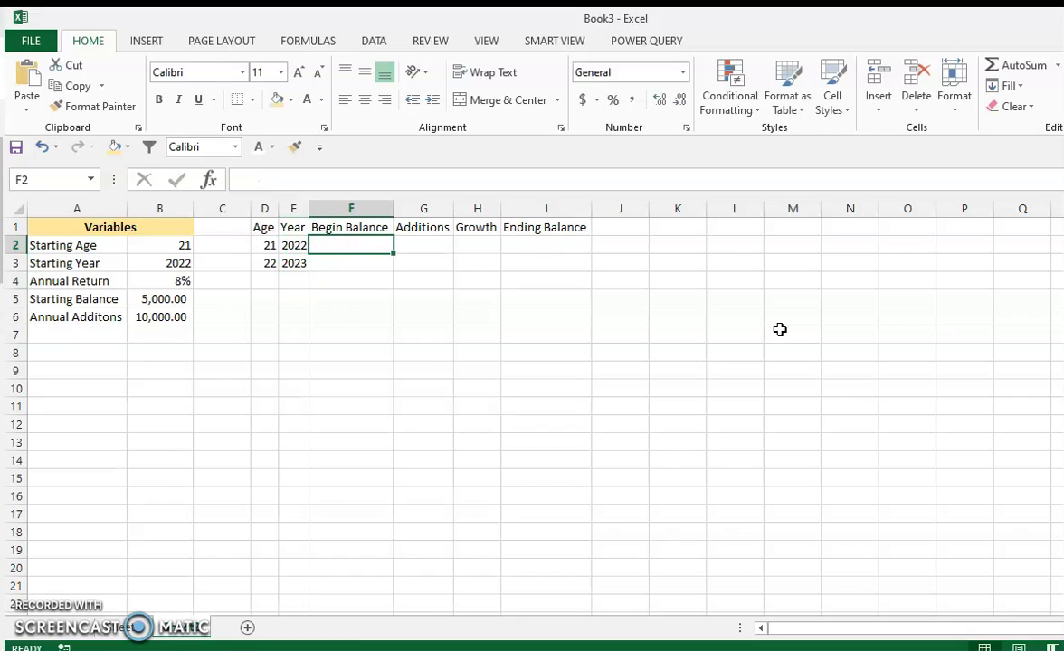
text(=)
key(Down)
key(Left)
key(Left)
key(Left)
key(Left)
key(Down)
key(Down)
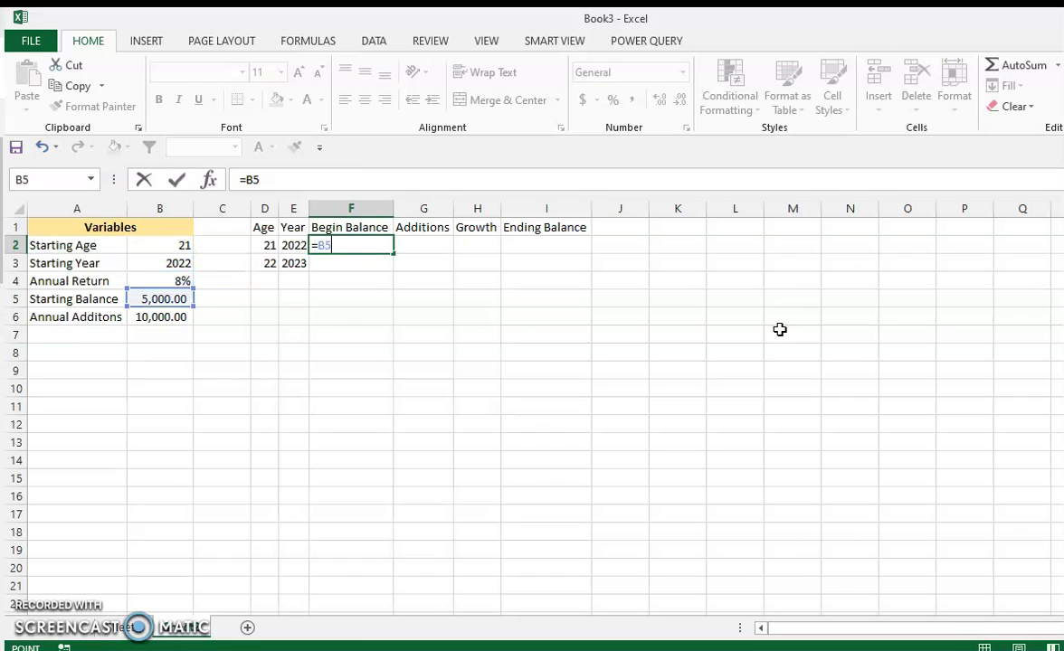
key(Return)
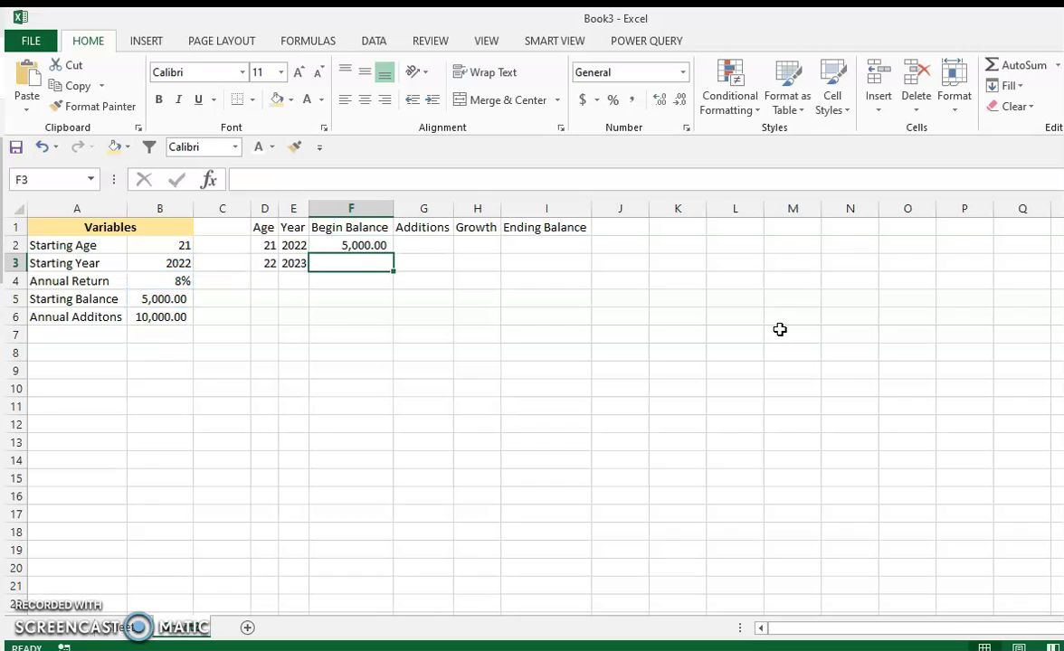
Step: Link the first Additions cell G2 to the annual additions amount in B6
key(Up)
key(Right)
text(=)
key(Left)
key(Left)
key(Left)
key(Left)
key(Left)
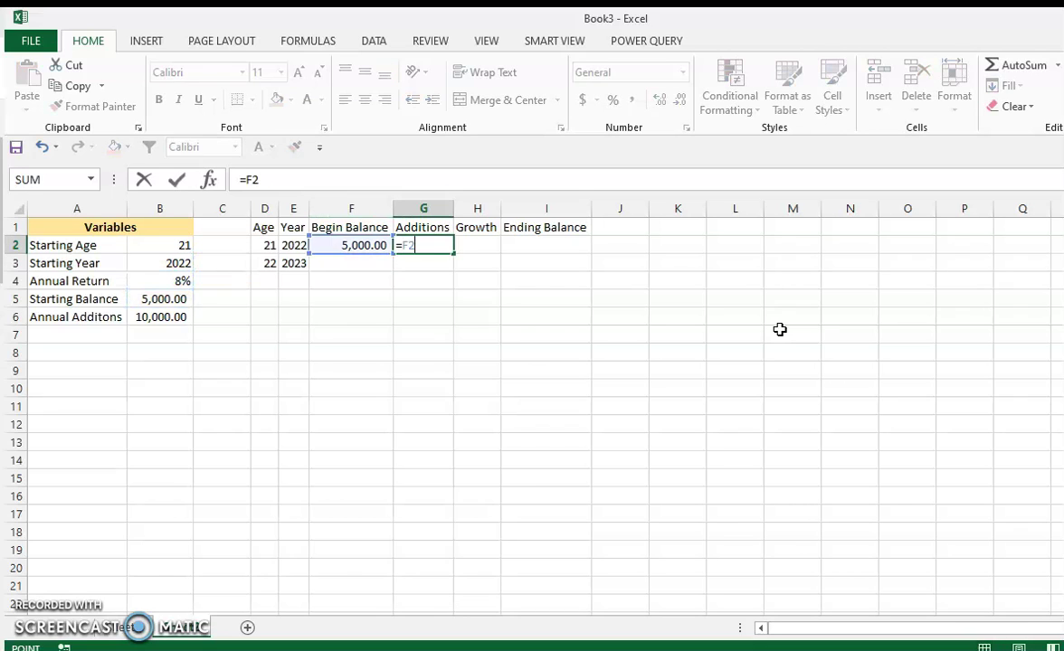
key(Down)
key(Down)
key(Down)
key(Down)
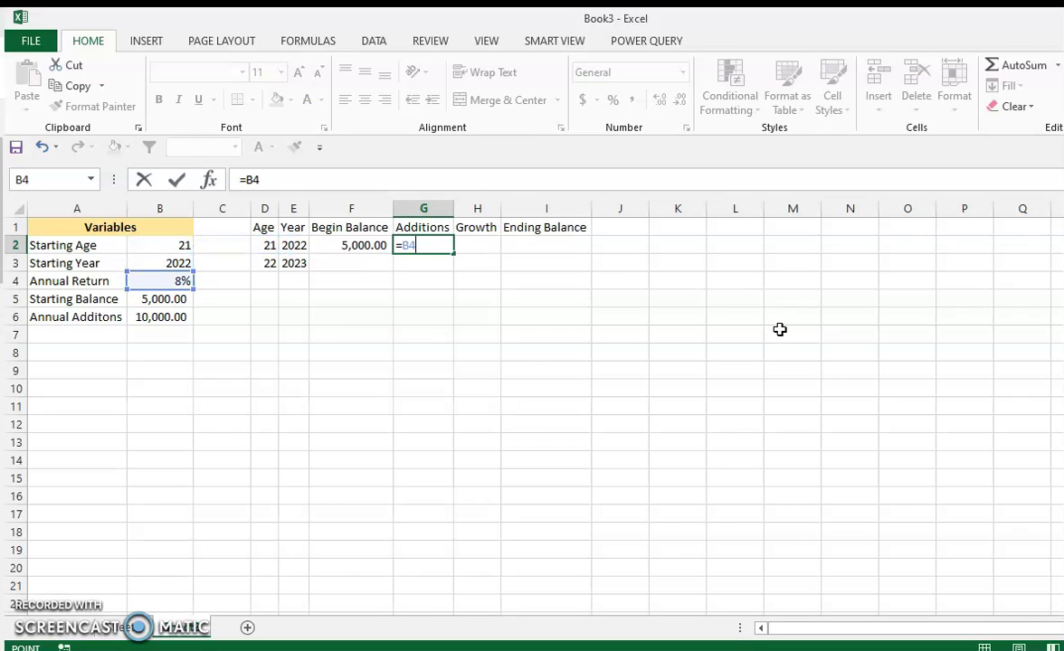
key(Return)
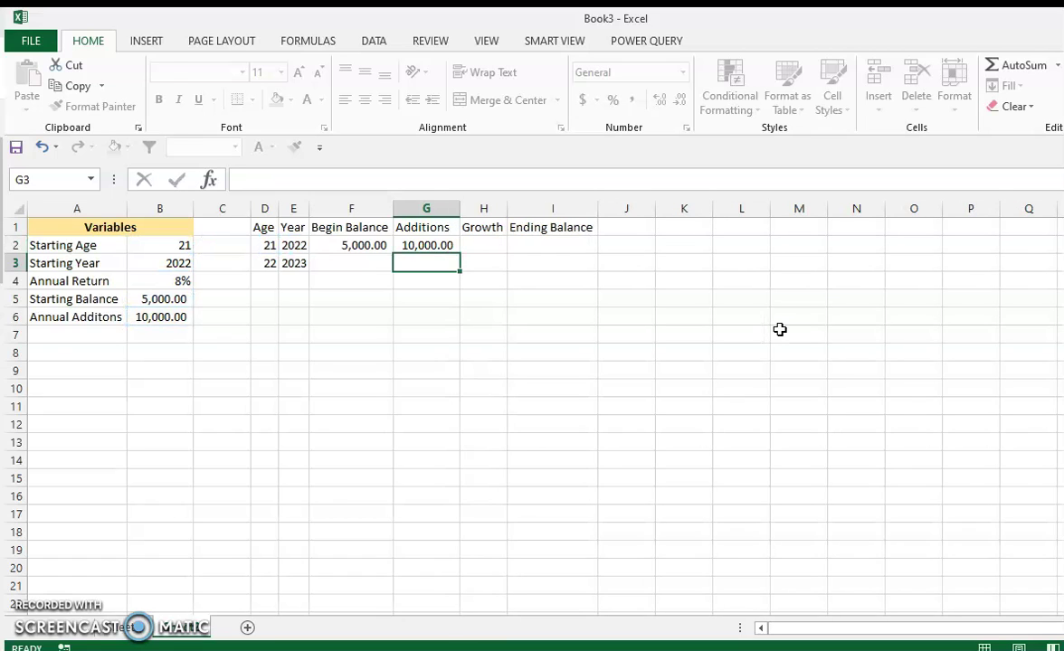
Step: Calculate the first year's Growth in H2 as the sum of F2:G2 multiplied by the Annual Return in B4
key(Up)
key(Right)
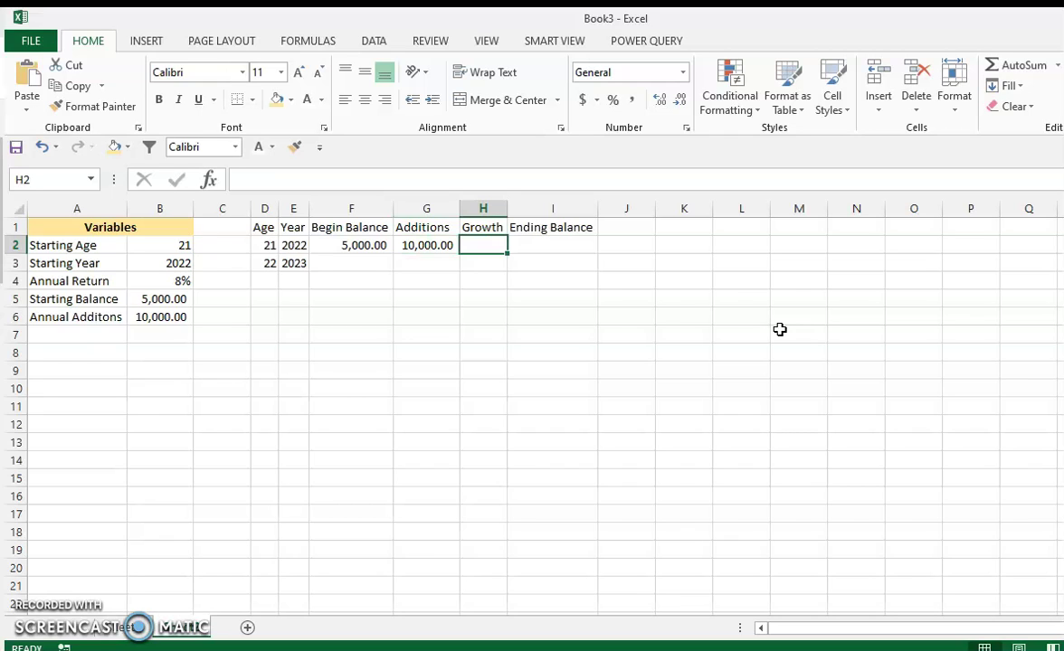
text(=)
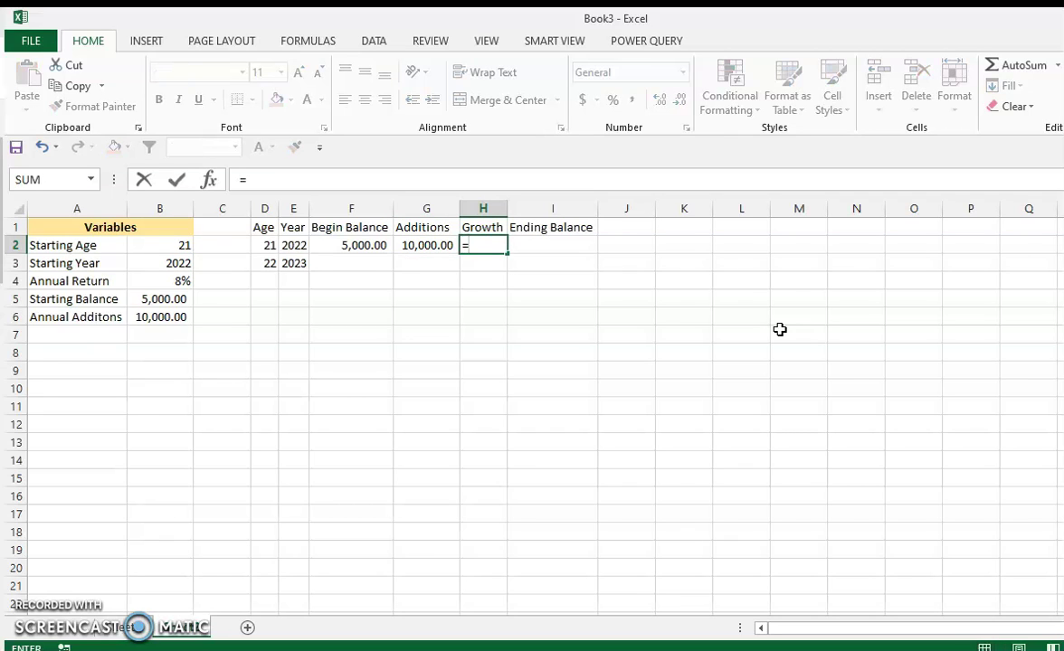
text(sum)
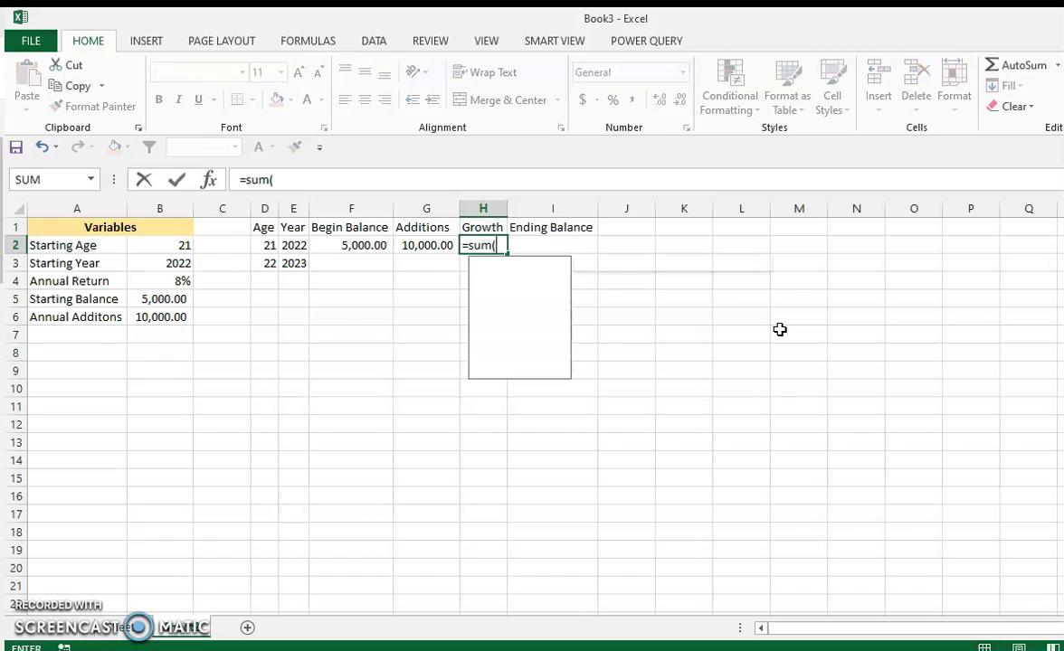
text(()
key(Left)
key(shift+Left)
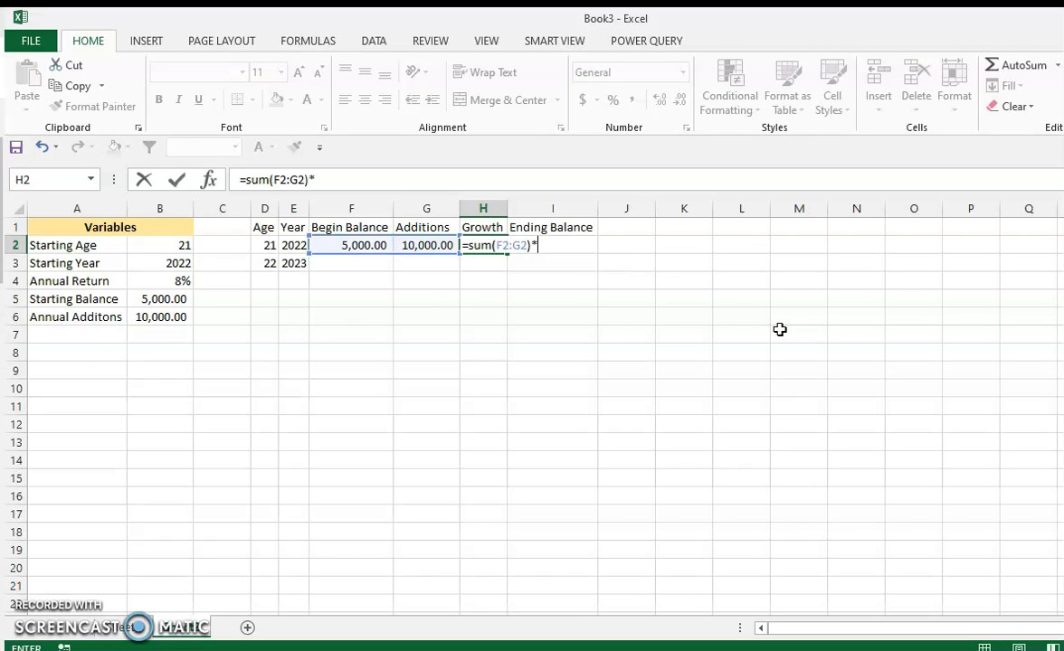
click(161, 279)
key(Return)
Step: Calculate the first Ending Balance in I2 with =SUM(F2:H2)
key(Up)
key(Right)
text(=sum()
key(Left)
key(shift+Left)
key(shift+Left)
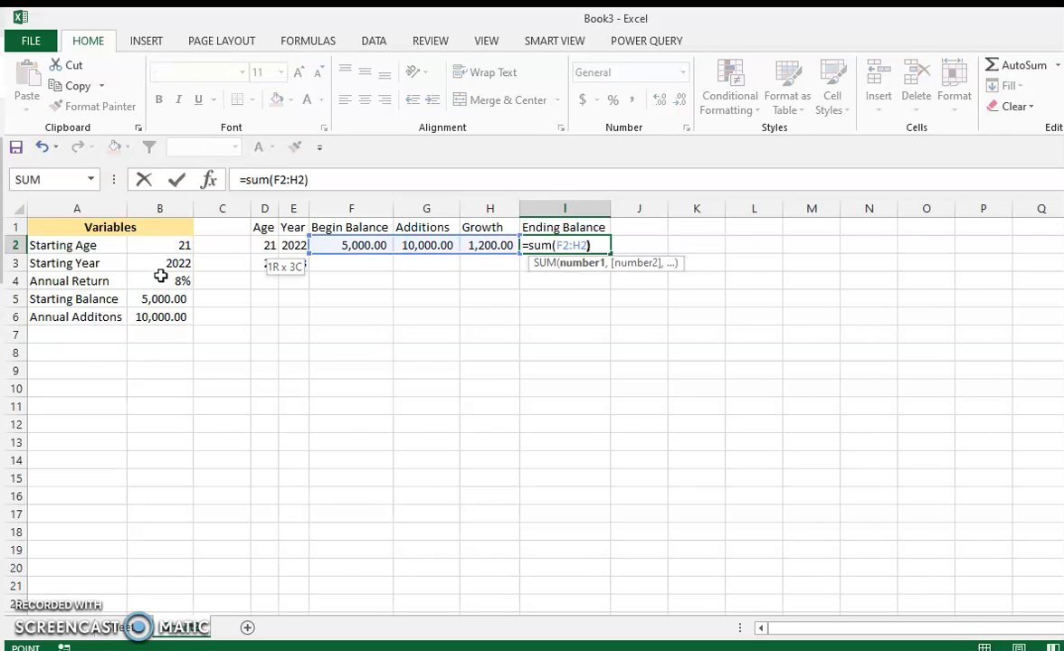
key(Return)
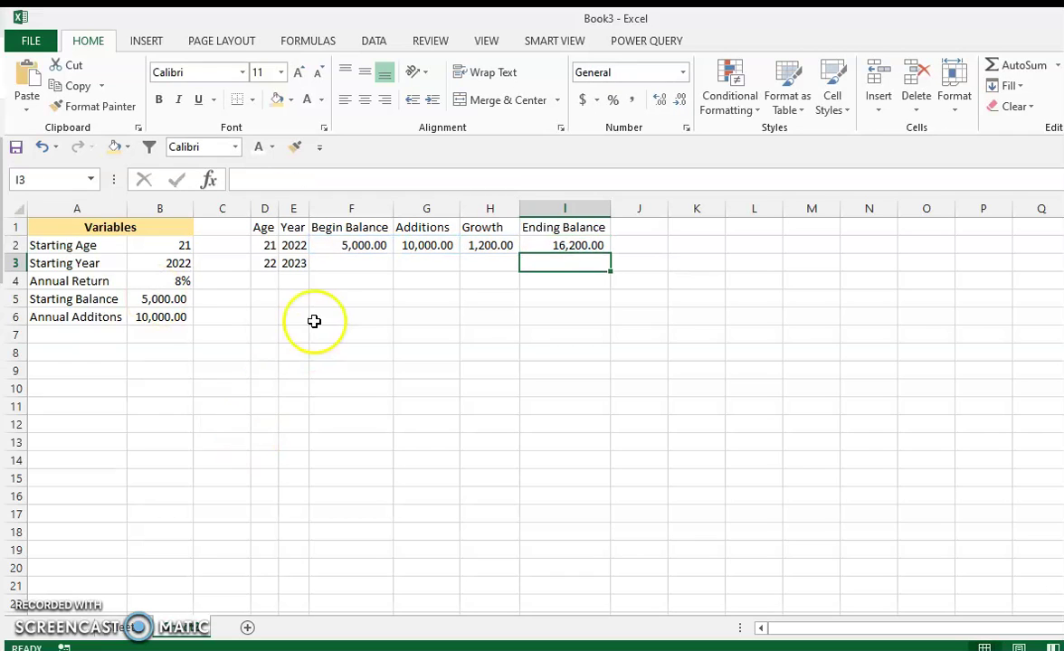
Step: Fill the Age and Year formulas from D3:E3 down through row 21
click(366, 245)
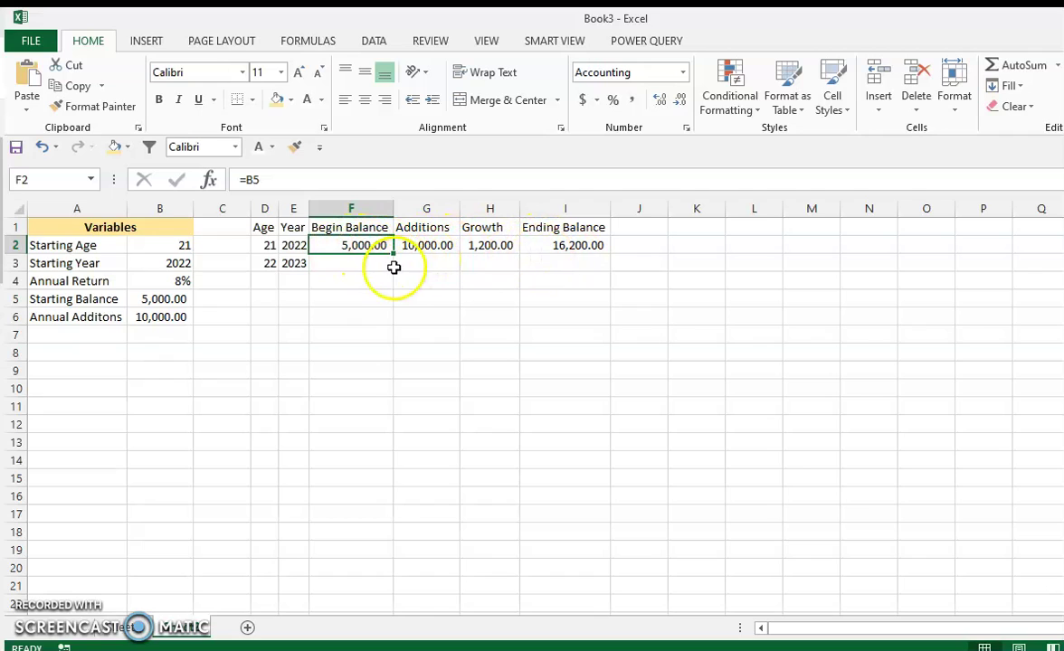
click(264, 245)
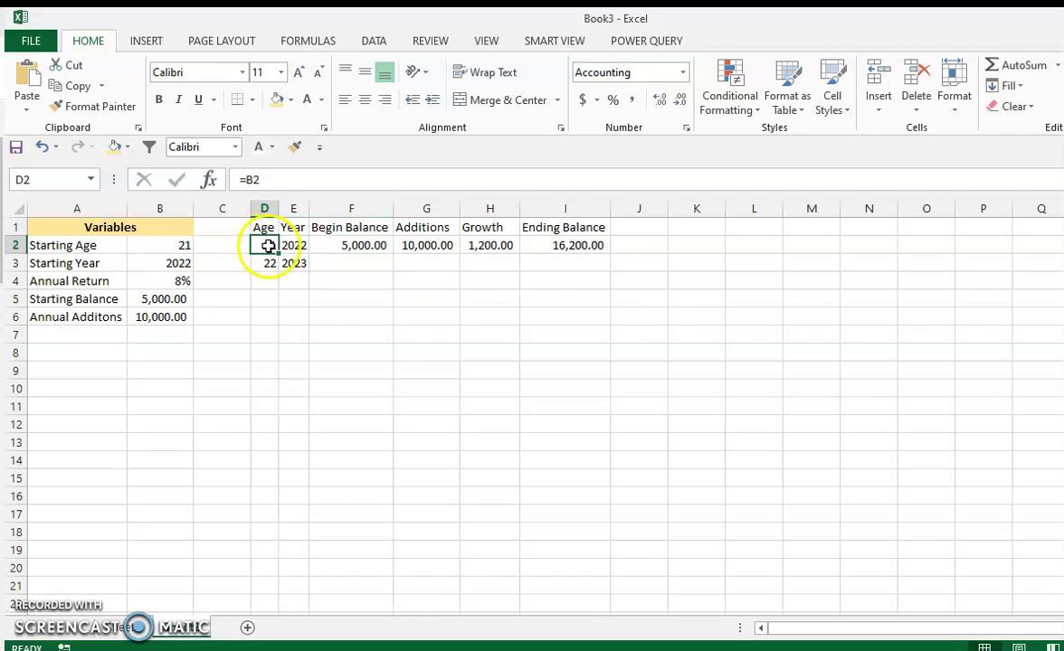
drag(267, 263, 304, 582)
scroll(305, 499, down, 1)
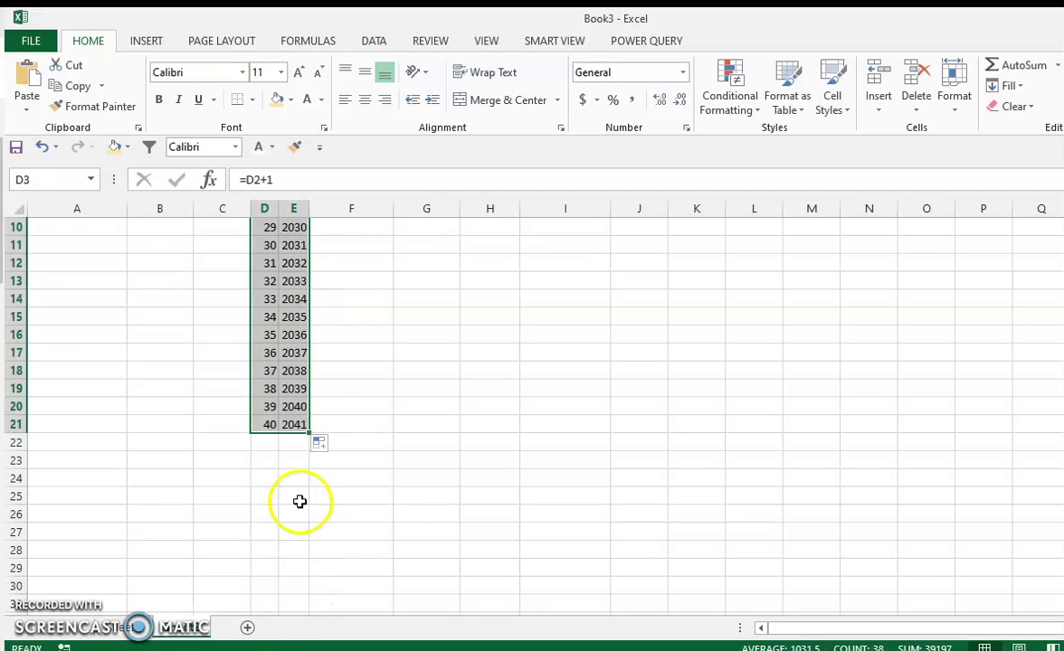
Step: Link the second year's Begin Balance in F3 to the previous year's Ending Balance in I2
scroll(272, 461, up, 1)
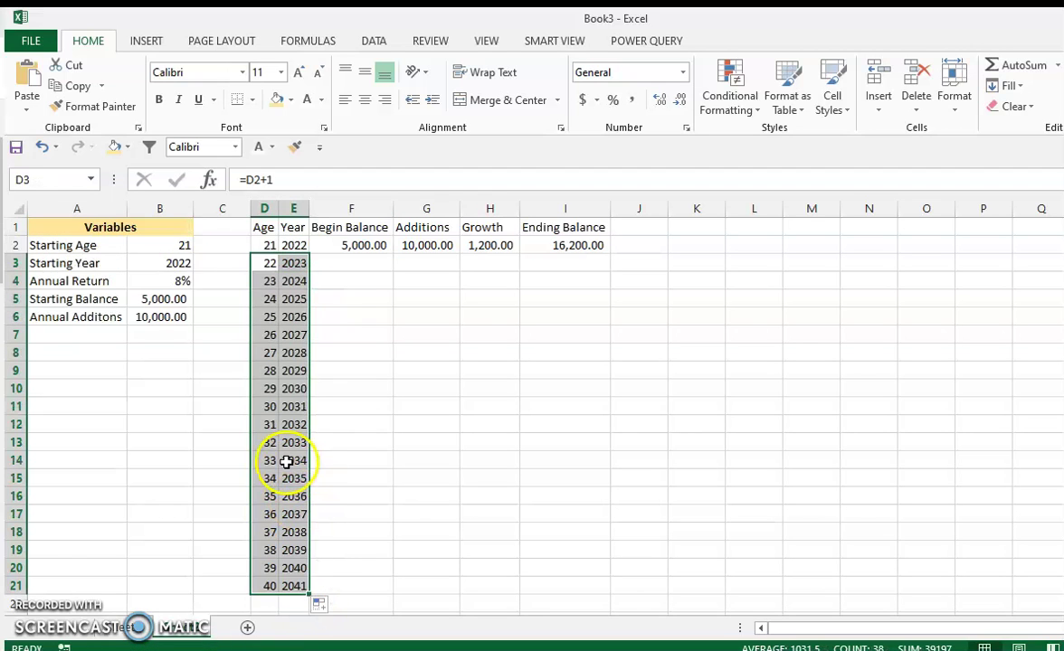
click(290, 585)
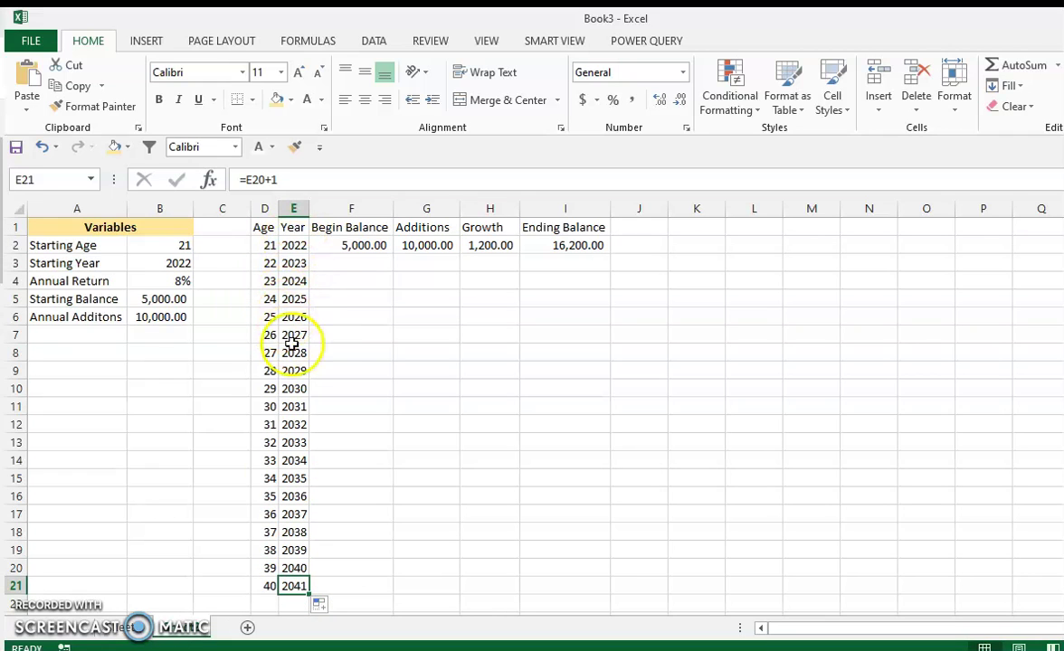
click(364, 264)
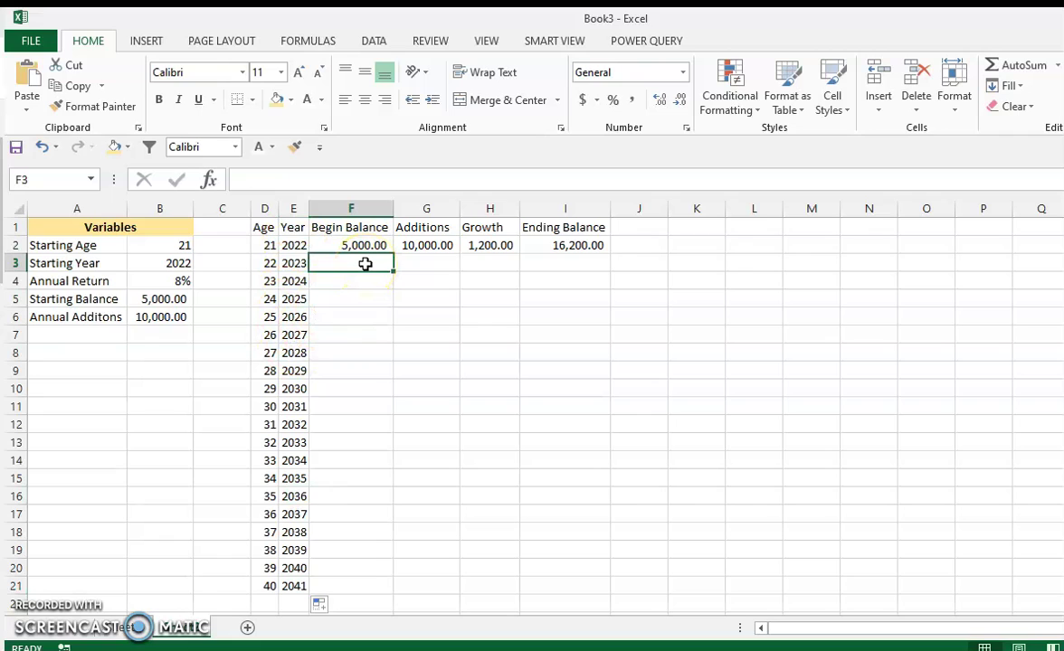
text(=)
key(Up)
key(Right)
key(Right)
key(Right)
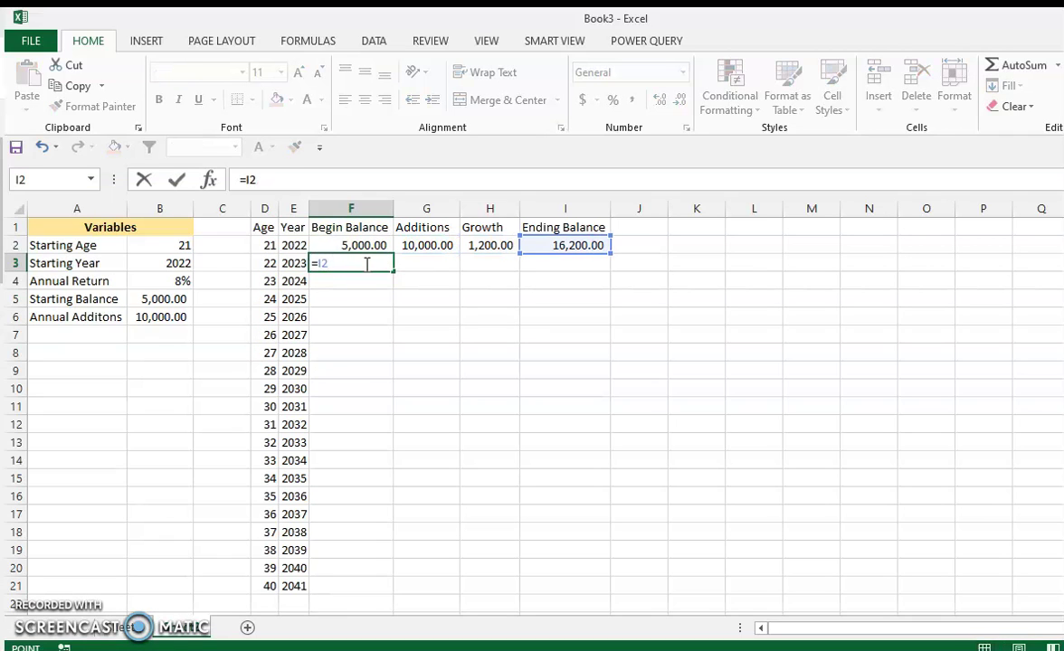
key(Return)
key(Up)
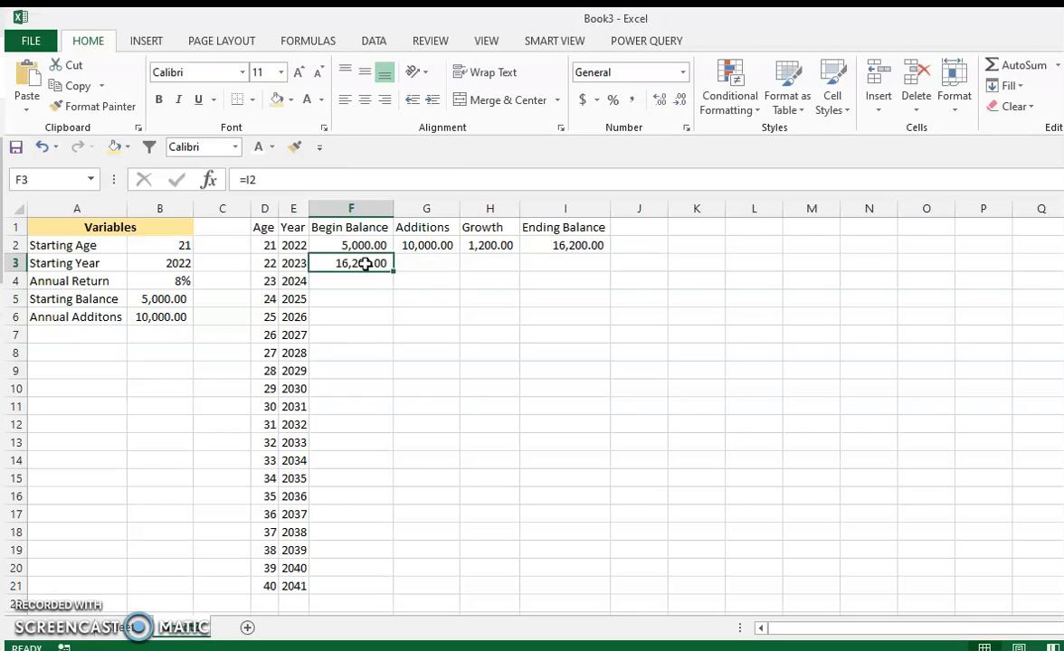
Step: Try filling the Additions formula from G2 down to G6 and check the references copied into G3 and G4
key(Right)
click(409, 242)
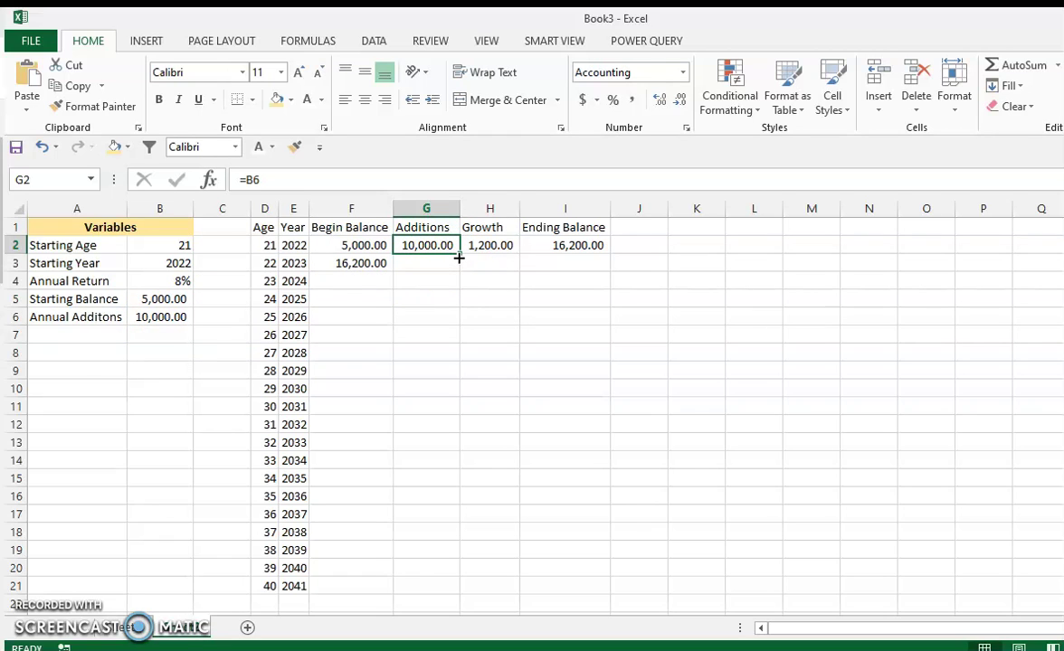
mouse_move(459, 258)
mouse_down()
mouse_move(437, 356)
mouse_move(438, 290)
mouse_move(428, 330)
mouse_move(407, 331)
mouse_up()
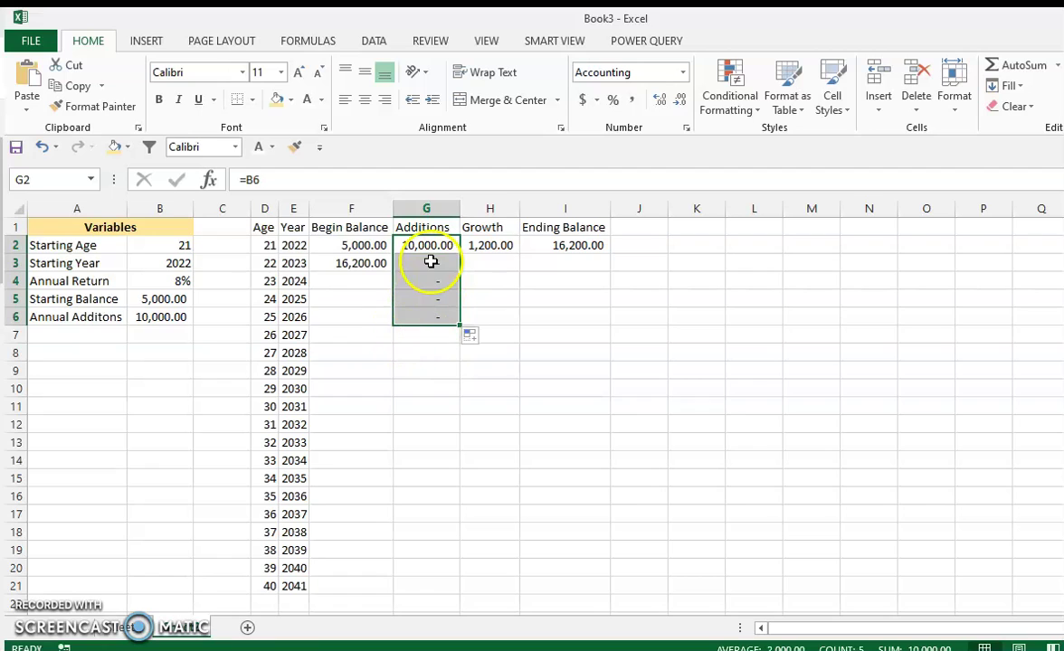
click(428, 263)
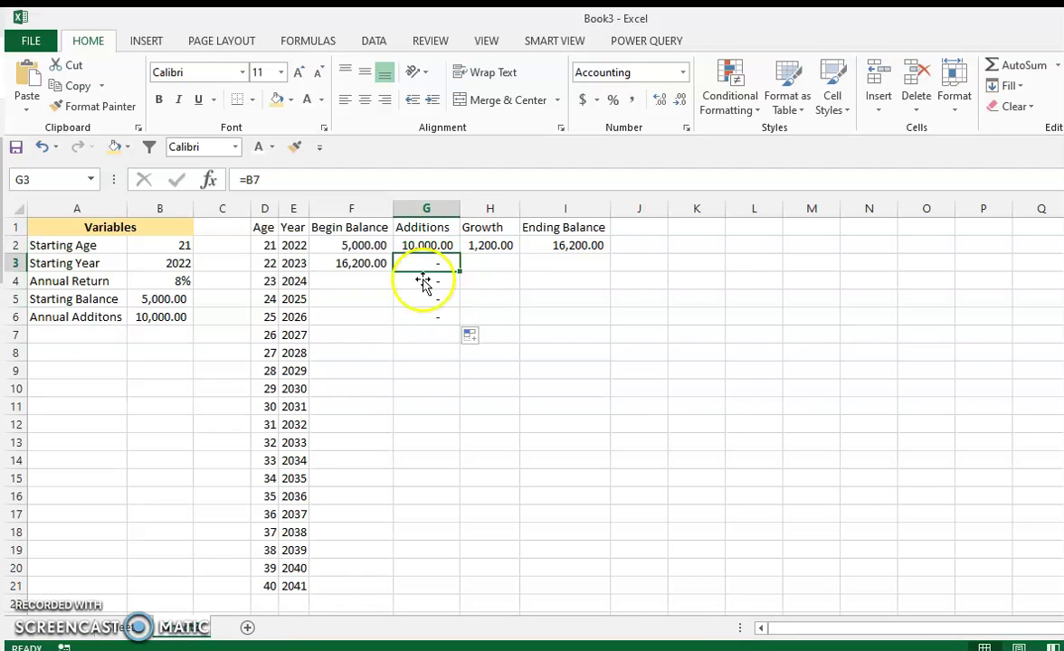
click(424, 281)
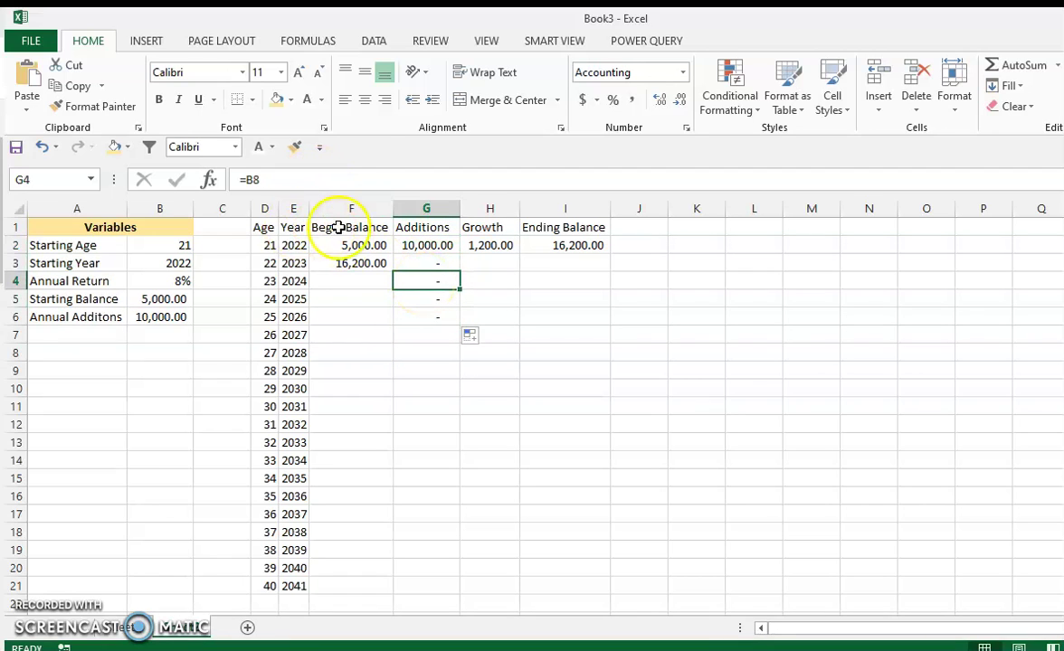
click(154, 357)
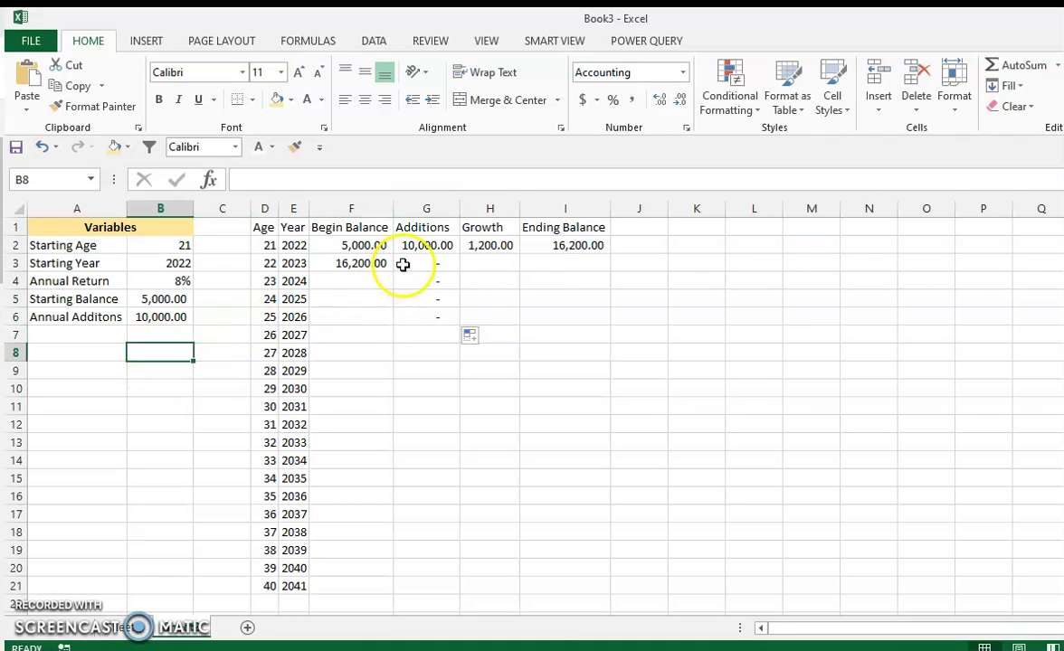
Step: Make the Additions reference in G2 absolute as =$B$6 and fill it down to G6
click(427, 245)
click(303, 182)
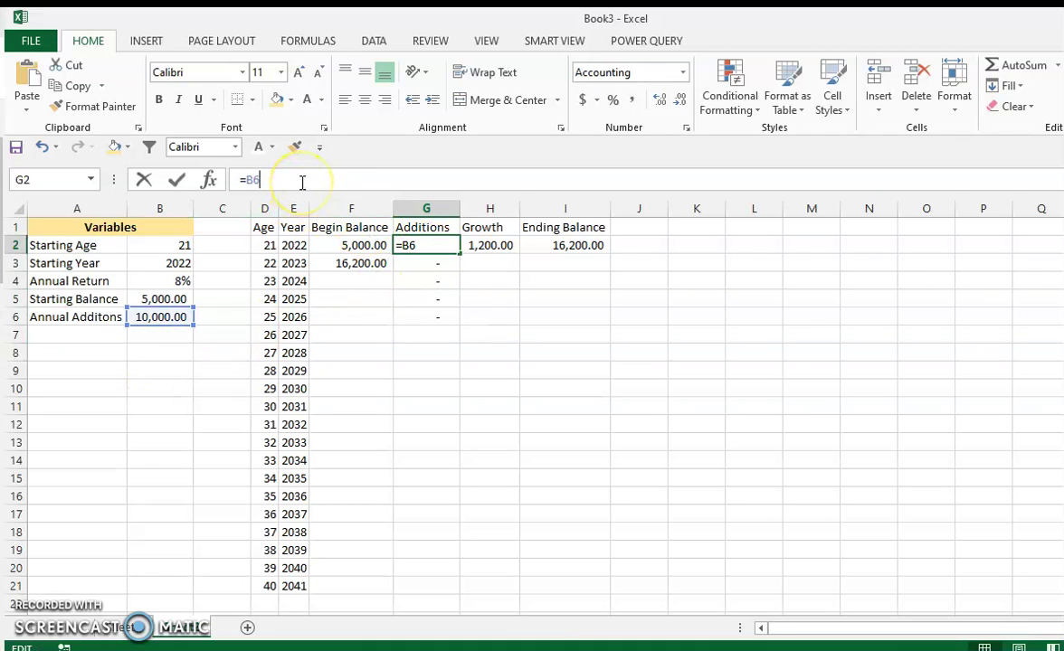
key(F4)
key(Return)
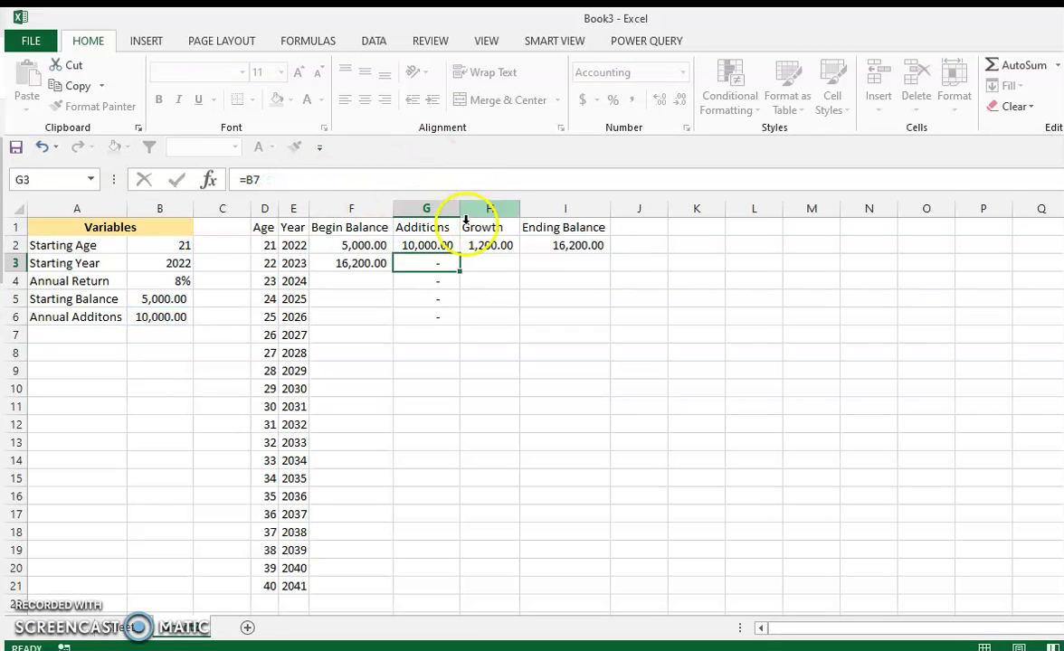
click(436, 247)
drag(459, 251, 441, 324)
Step: Try filling the Growth formula from H2 down to H6 and fit the Growth column's width to its contents
click(486, 248)
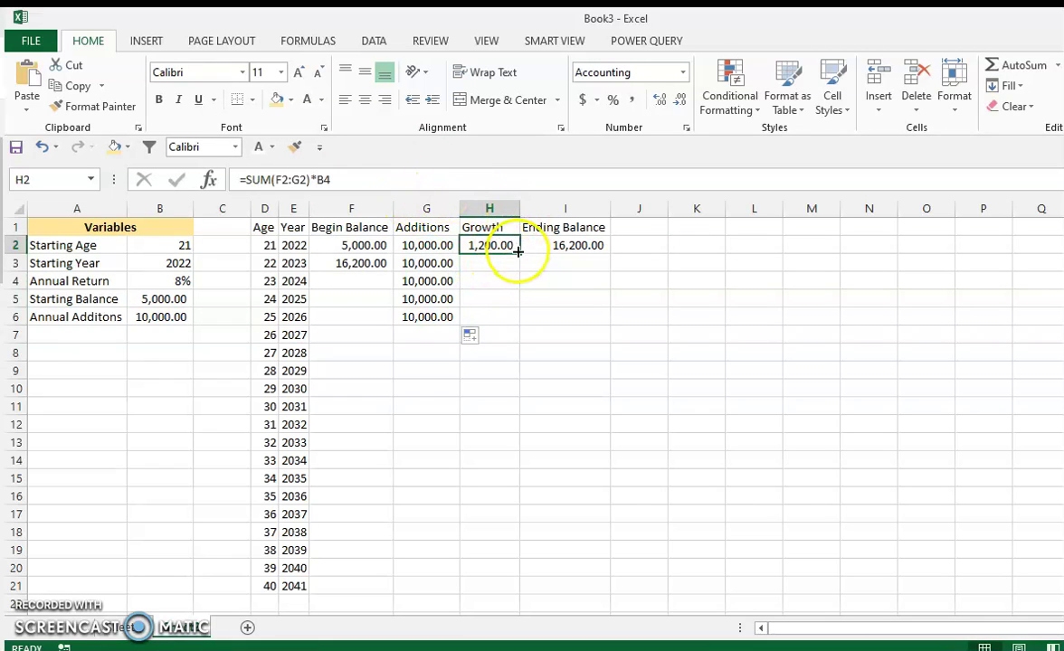
drag(517, 255, 500, 317)
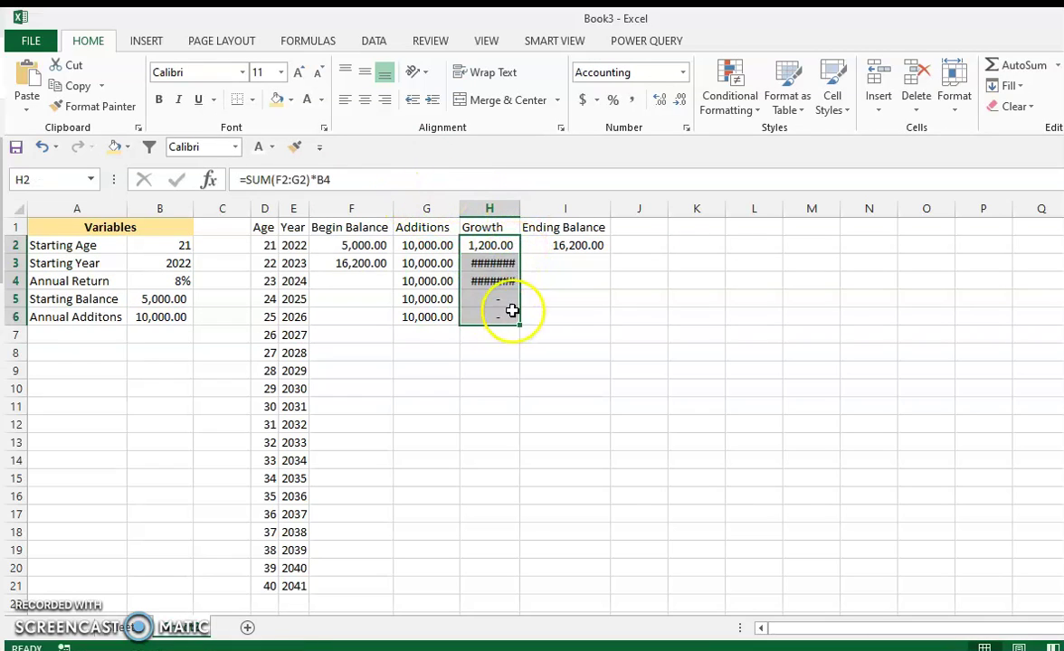
double_click(521, 209)
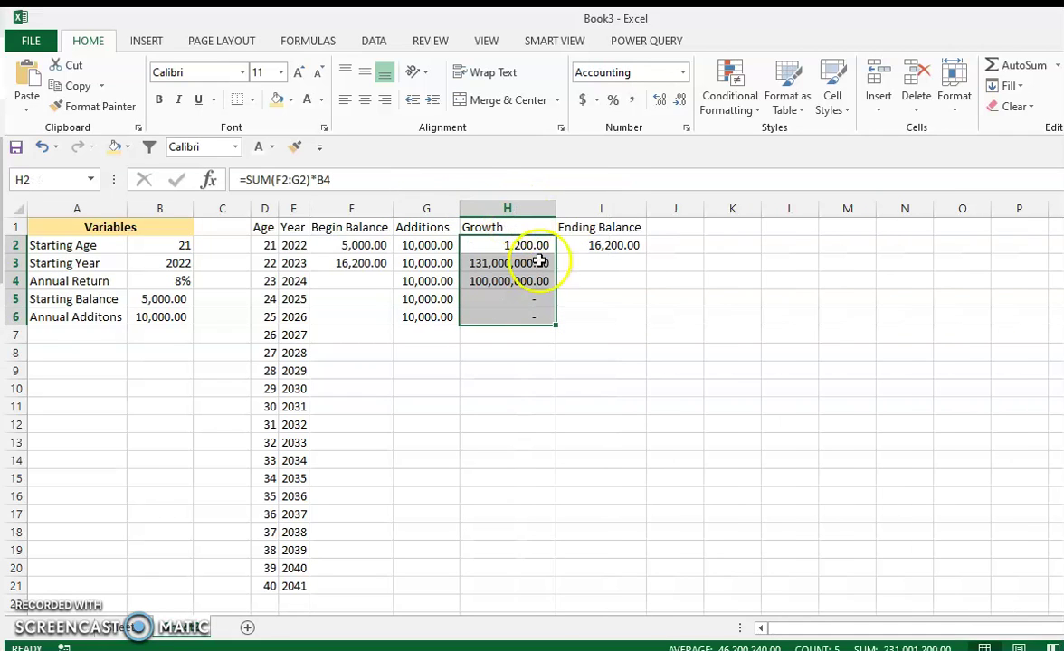
Step: Fill the Ending Balance formula from I2 down to I6 and widen its column slightly
click(605, 244)
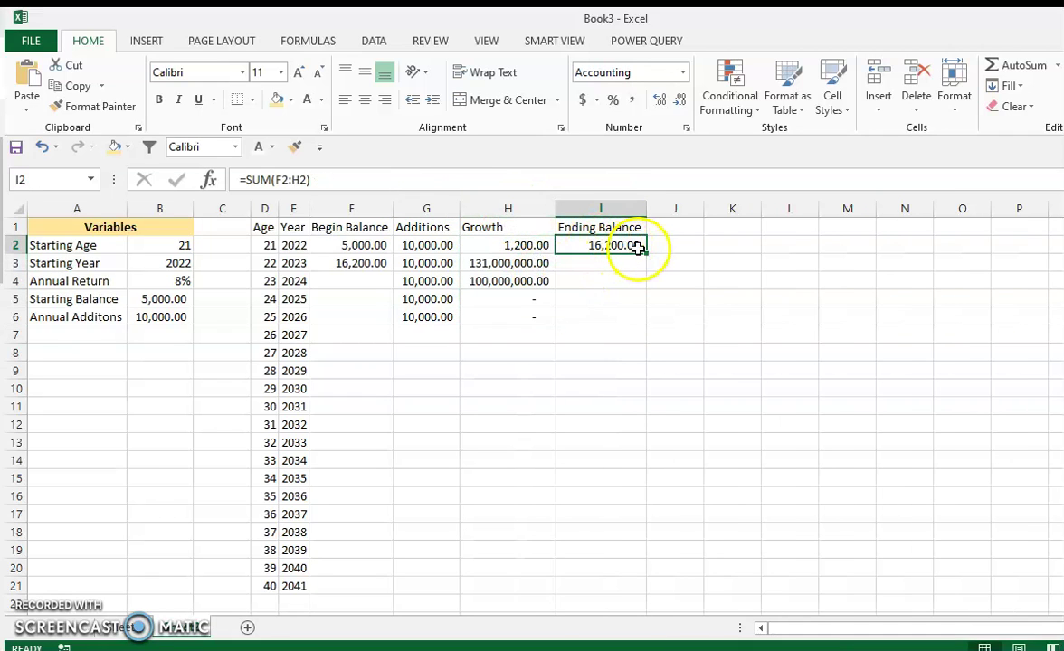
drag(636, 295, 636, 317)
drag(640, 209, 652, 209)
Step: Lock the Annual Return reference in H2 as =SUM(F2:G2)*$B$4, refill Growth down to H6 and narrow the column
click(511, 264)
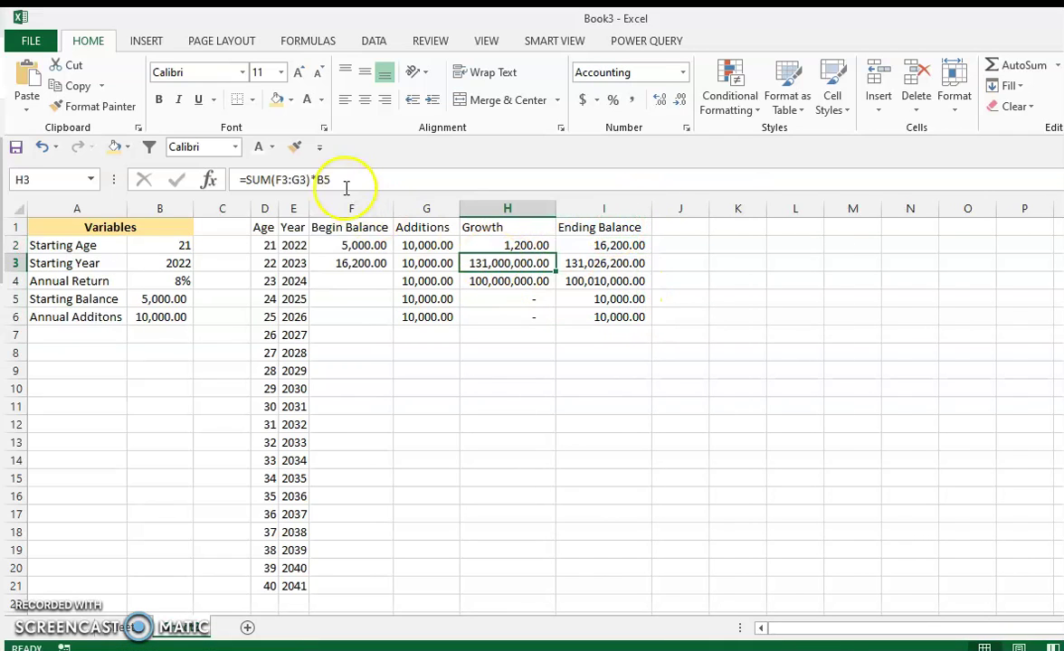
click(488, 246)
click(405, 179)
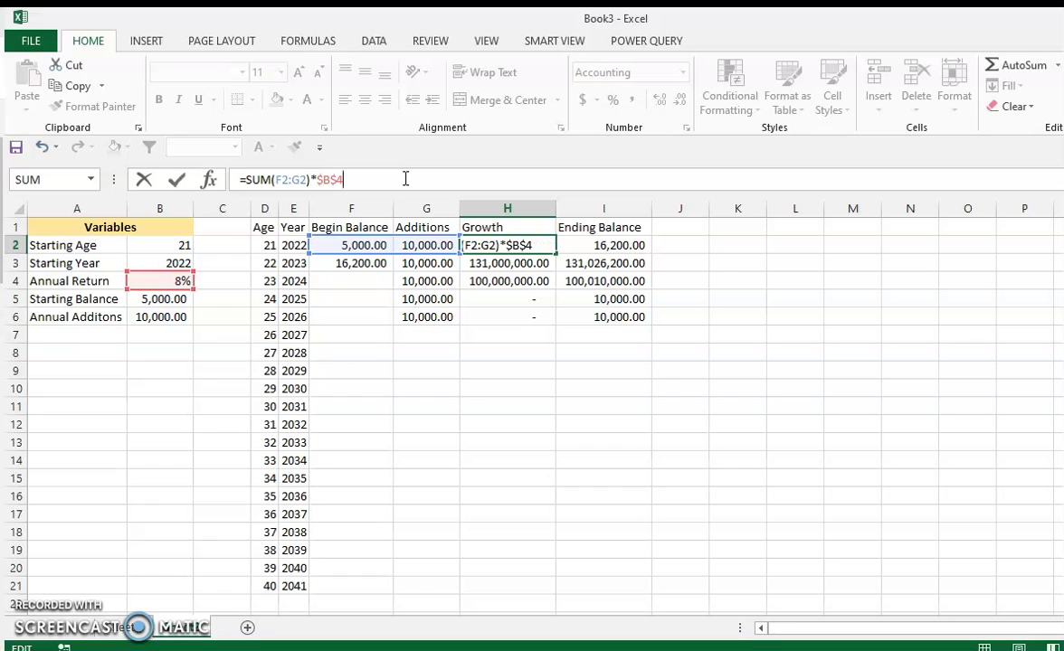
key(Return)
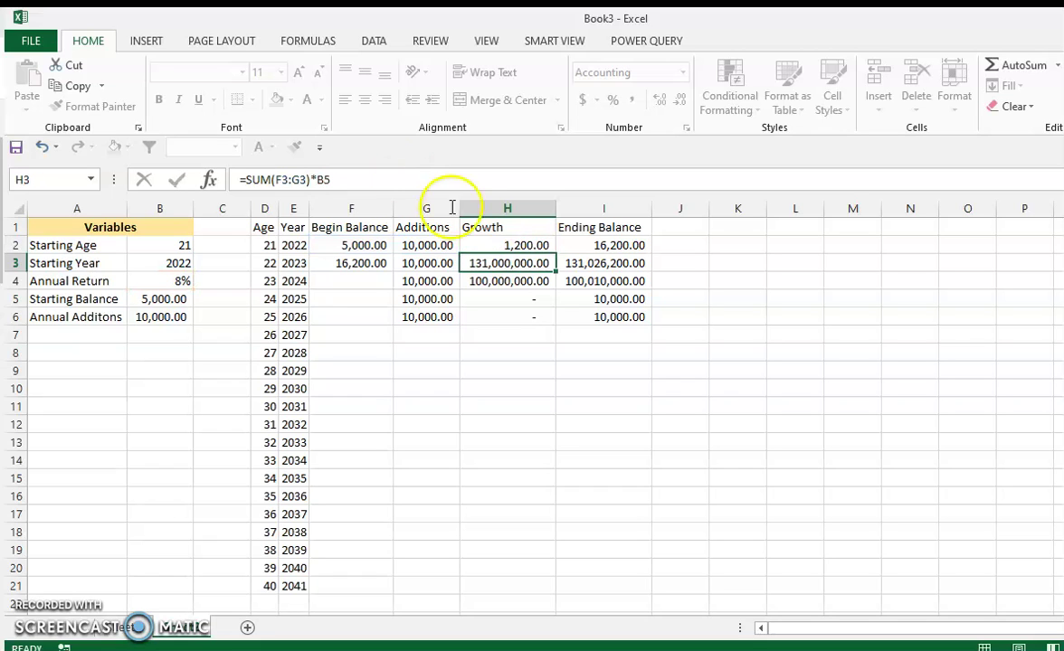
click(524, 246)
drag(557, 253, 535, 332)
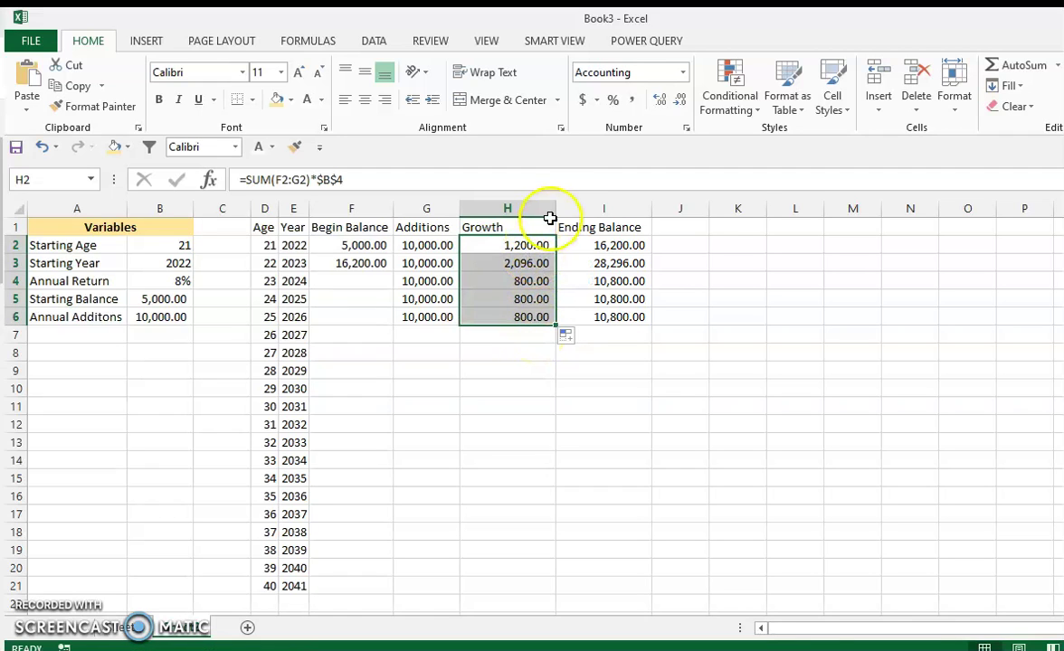
drag(555, 203, 534, 203)
Step: Fill the Begin Balance formula from F3 and the Additions formula from G6 down through row 21
click(368, 264)
drag(395, 274, 368, 584)
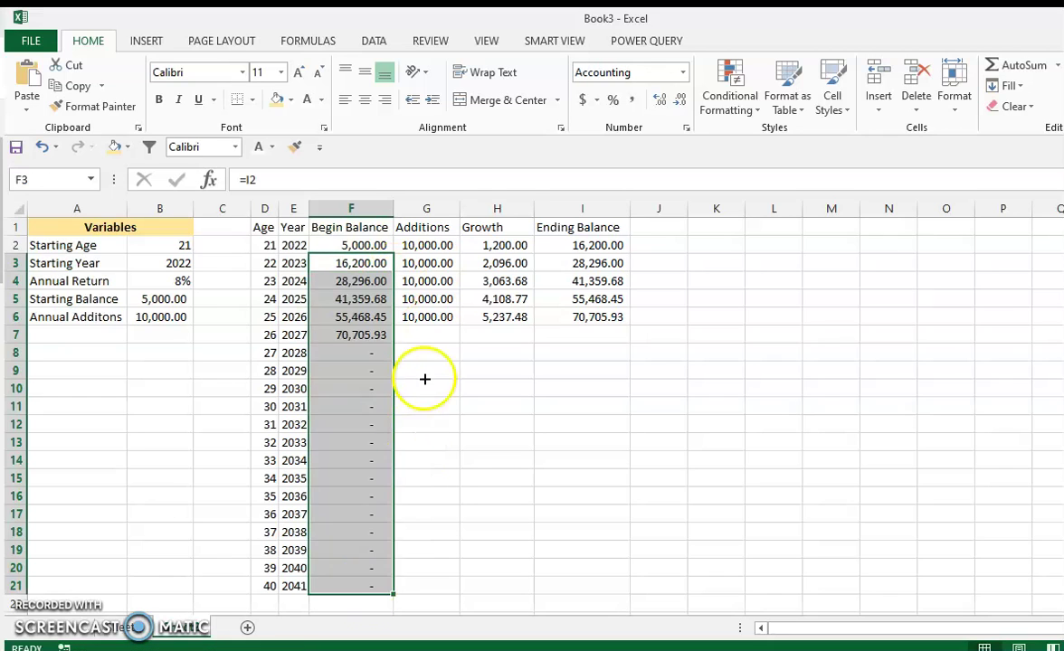
click(451, 318)
double_click(458, 325)
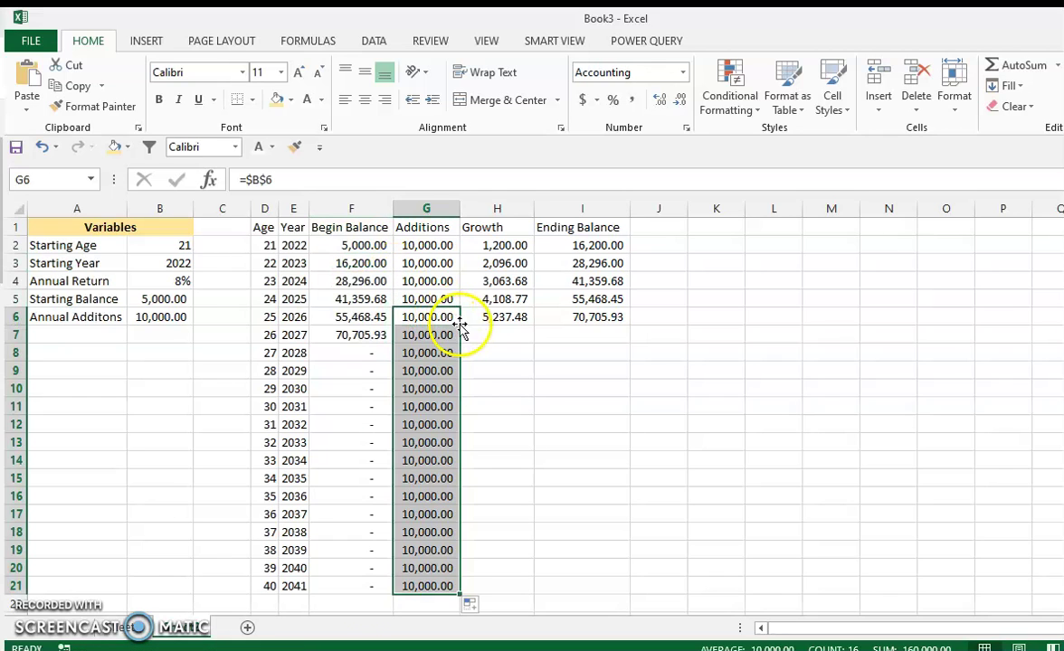
Step: Fill the Growth formula from H6 and the Ending Balance formula from I6 down through row 21
click(520, 319)
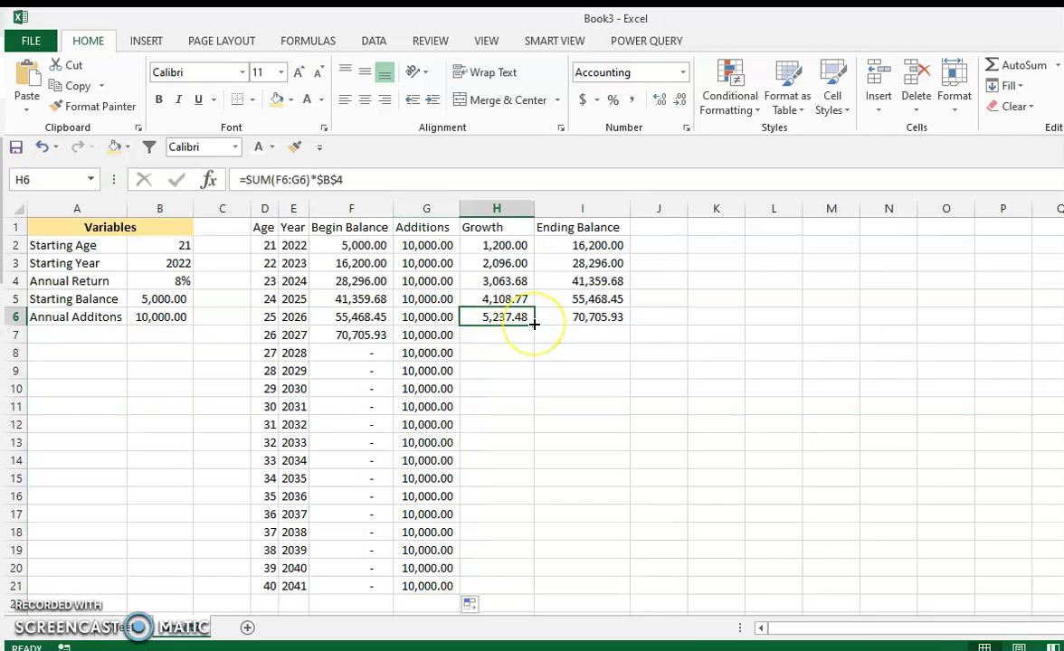
double_click(534, 323)
click(602, 321)
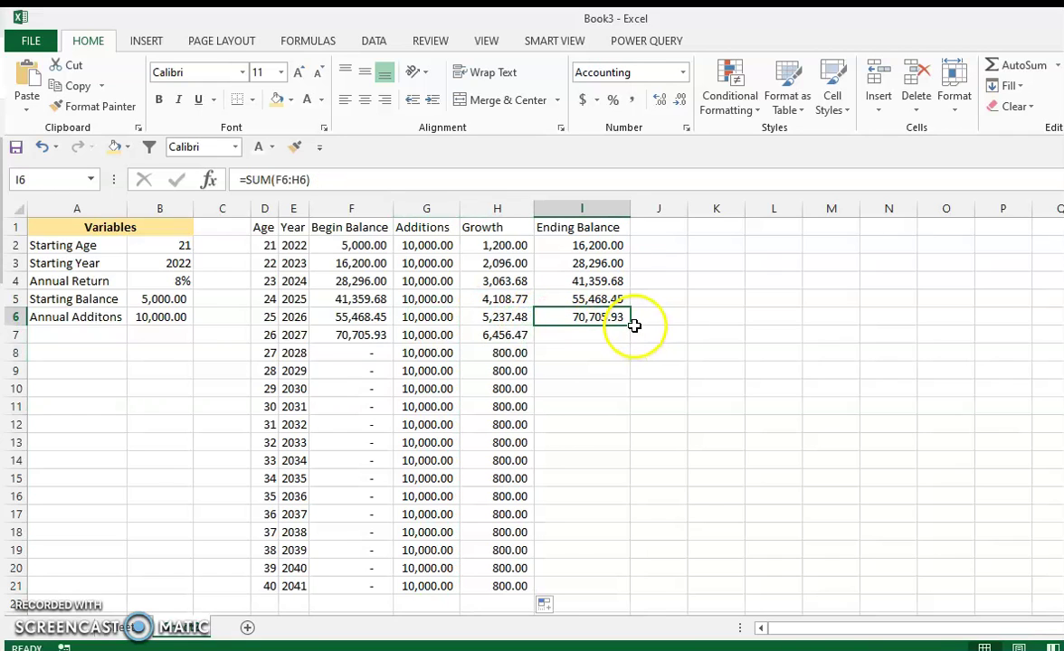
double_click(631, 325)
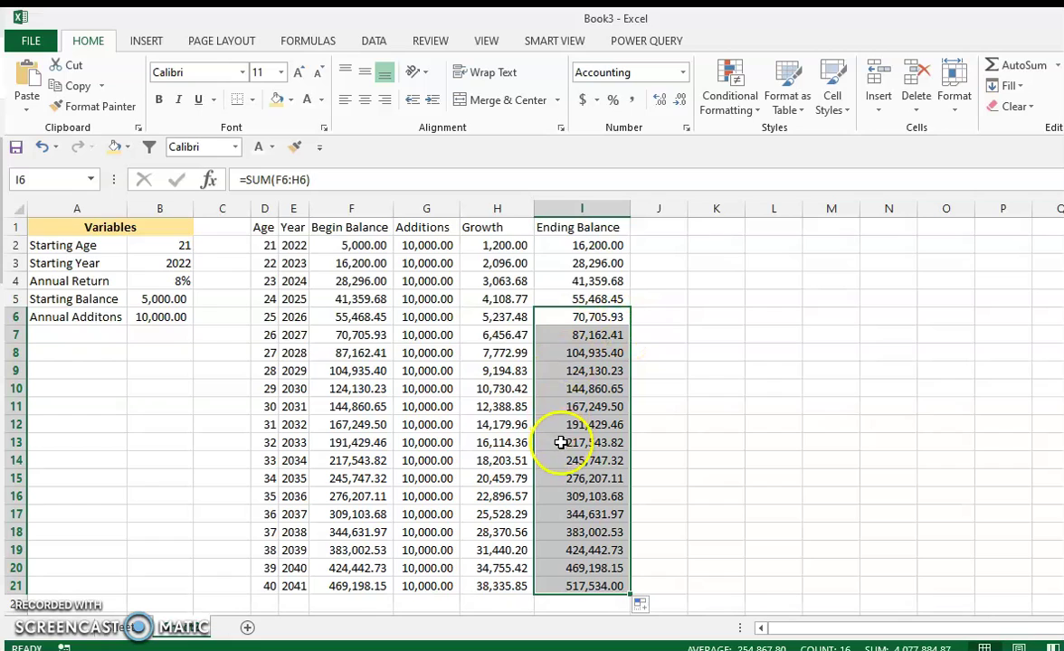
Step: Review the formulas in H7, D2 and F2, the Additions column and the last Ending Balance in I21
click(476, 338)
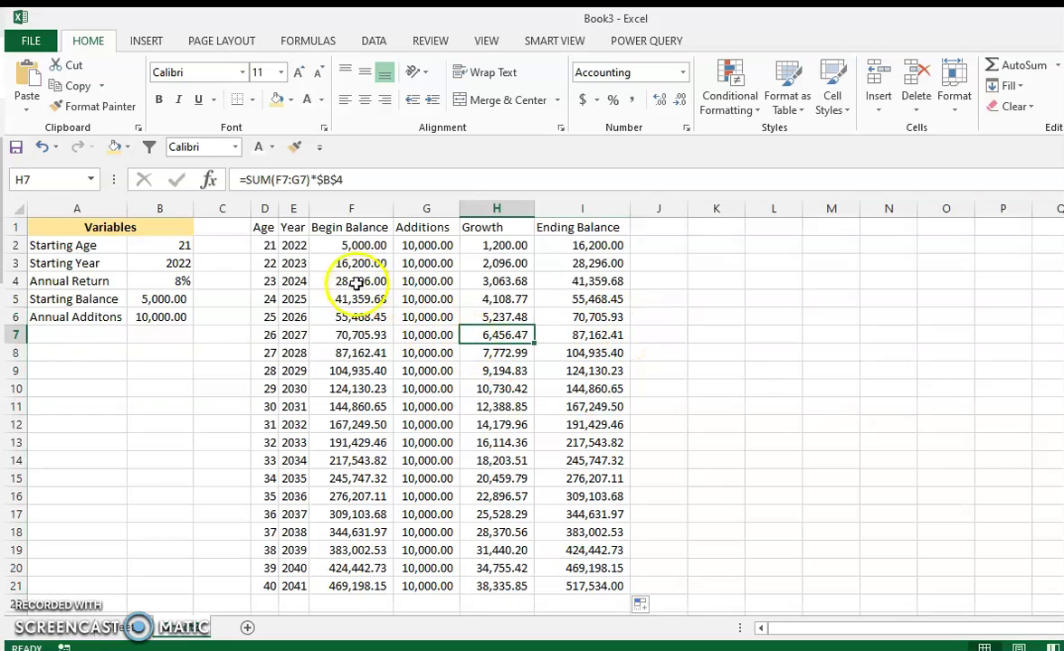
click(265, 245)
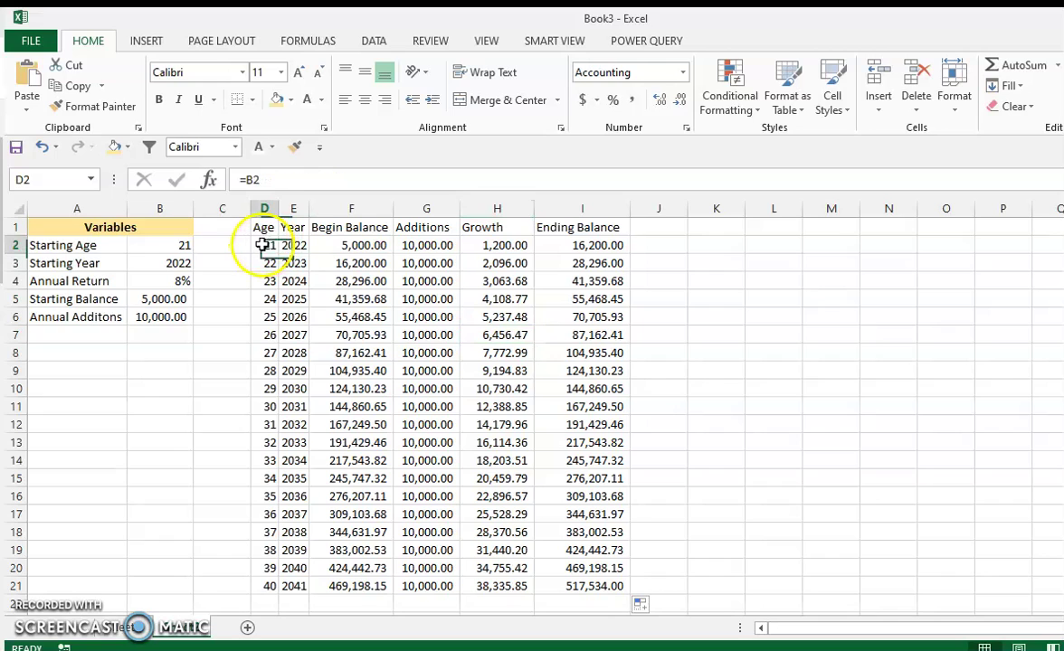
click(345, 247)
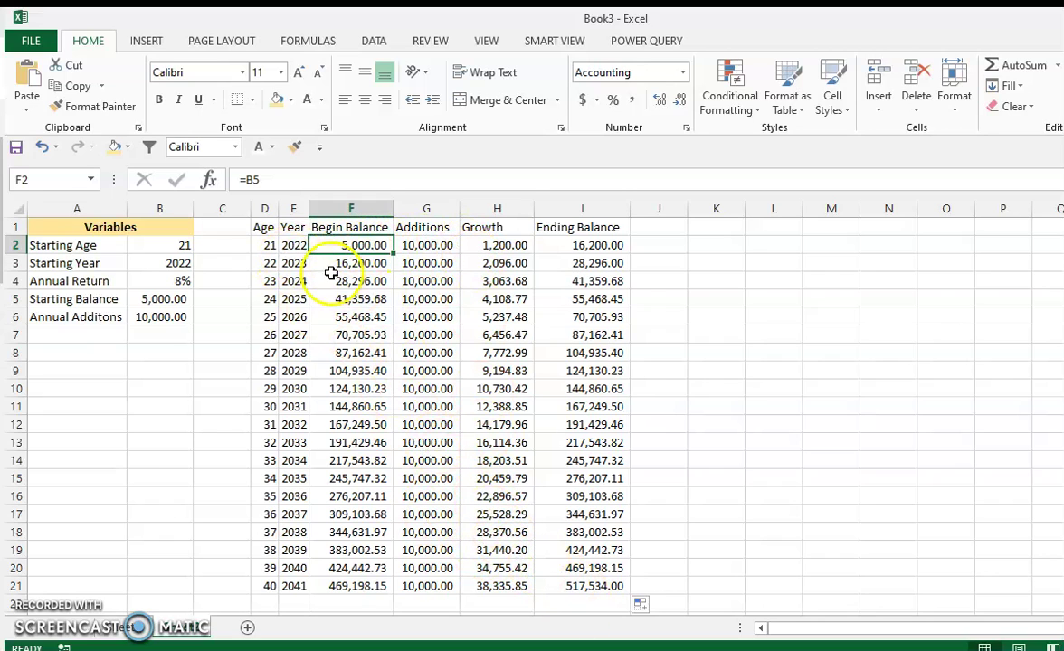
drag(424, 245, 424, 590)
click(588, 586)
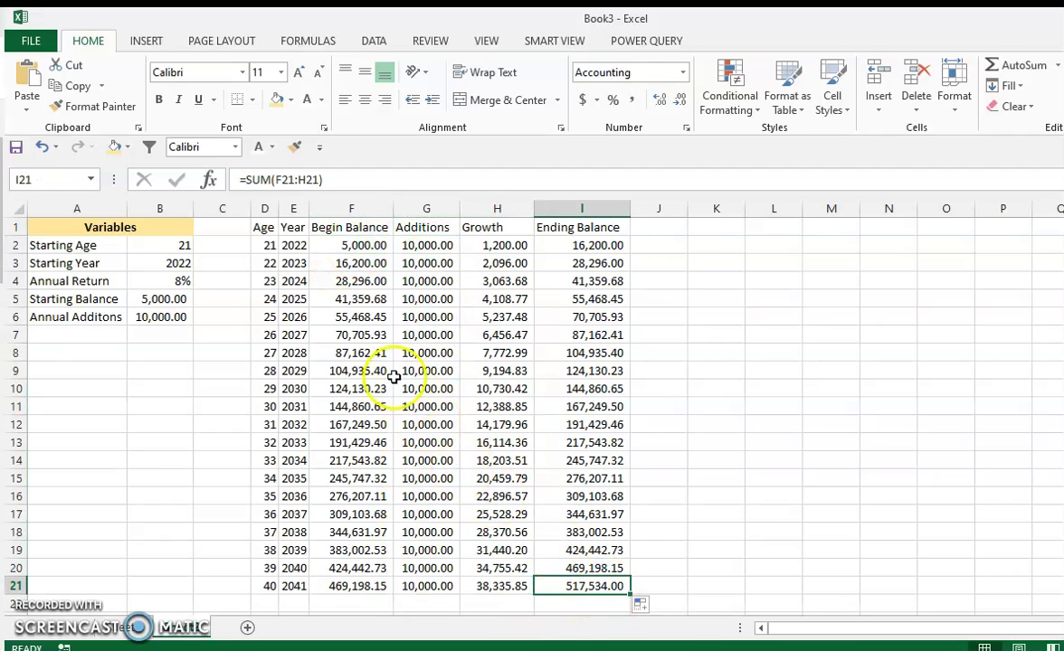
Step: Extend the Age and Year formulas from D21:E21 down through row 46, clearing the surplus entries in row 47
scroll(345, 392, down, 2)
drag(290, 477, 301, 598)
scroll(300, 440, down, 1)
scroll(300, 440, down, 4)
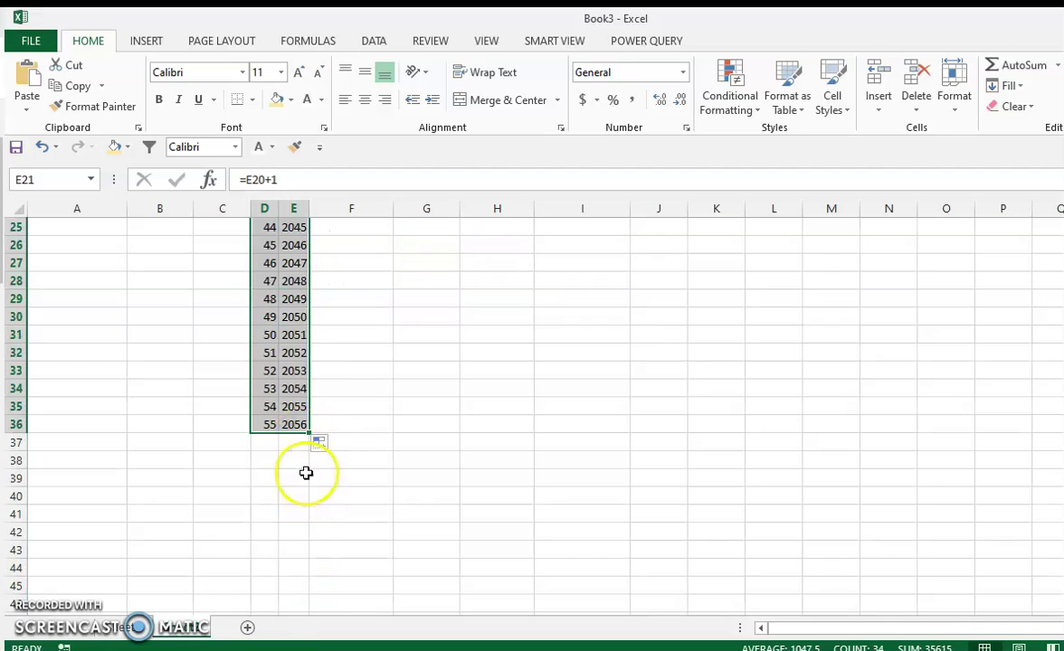
drag(308, 324, 265, 512)
key(Delete)
scroll(411, 393, up, 6)
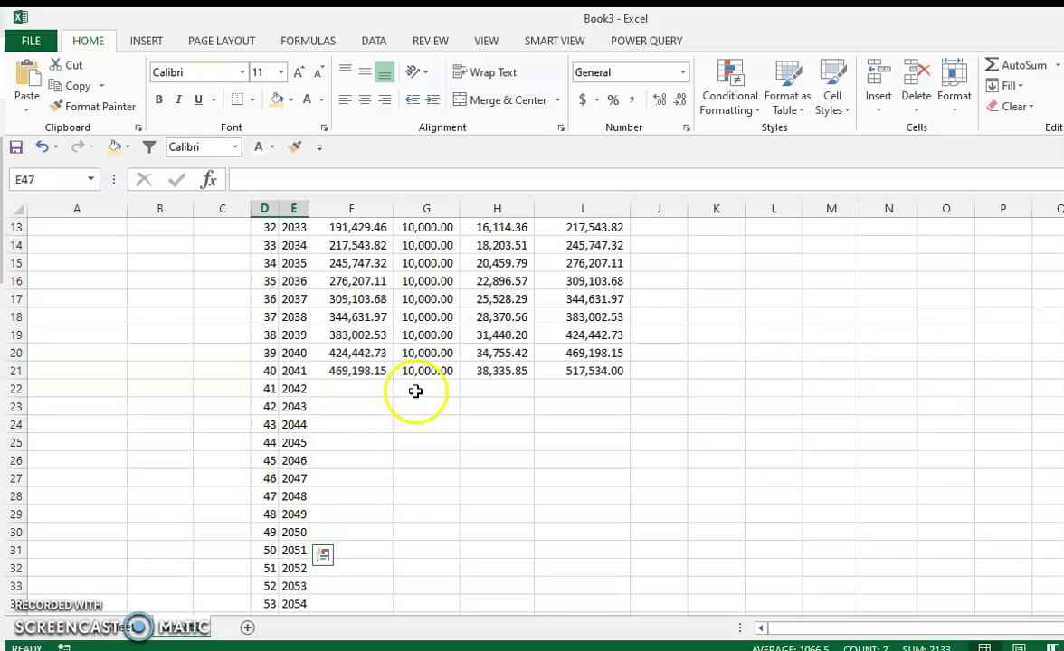
Step: Fill the Begin Balance, Additions, Growth and Ending Balance formulas from F21:I21 down to the last extended Age and Year row
click(380, 377)
double_click(392, 379)
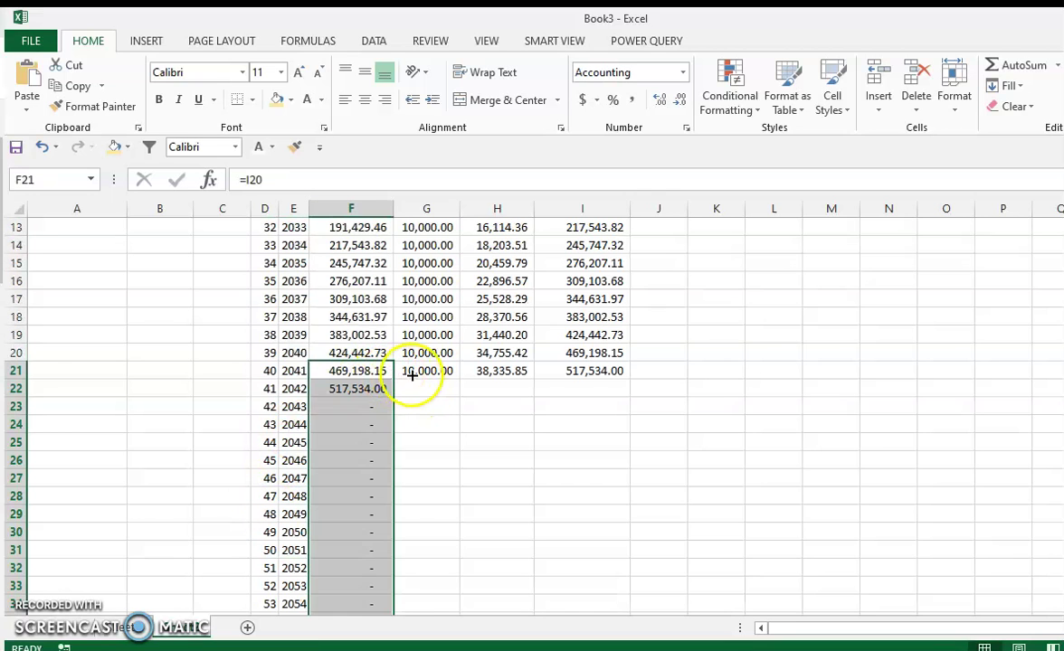
drag(426, 371, 586, 371)
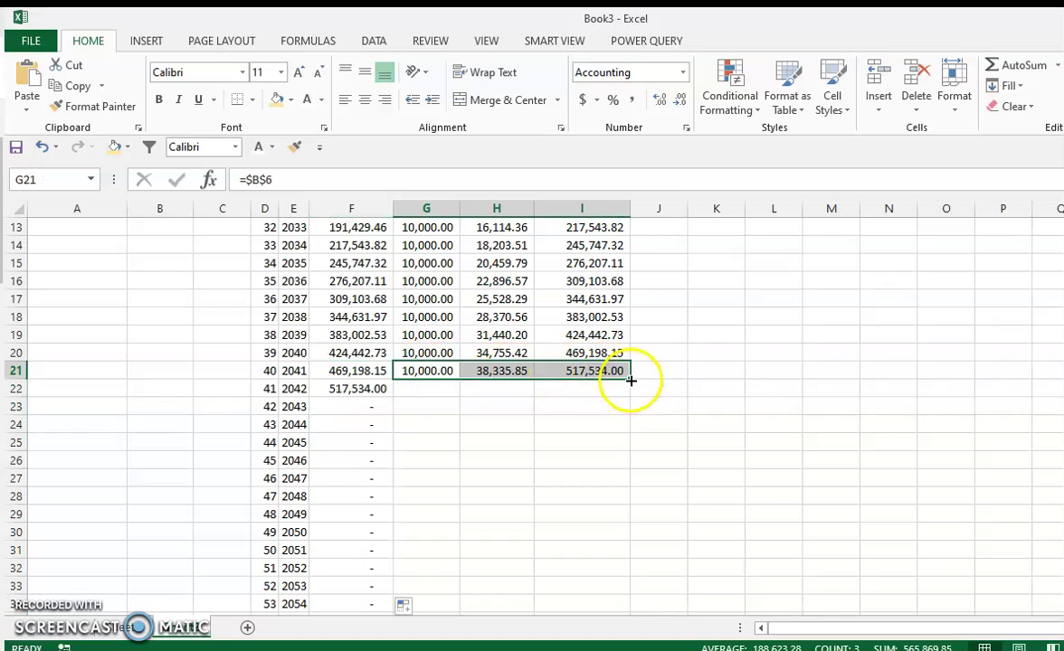
double_click(630, 379)
scroll(355, 340, up, 4)
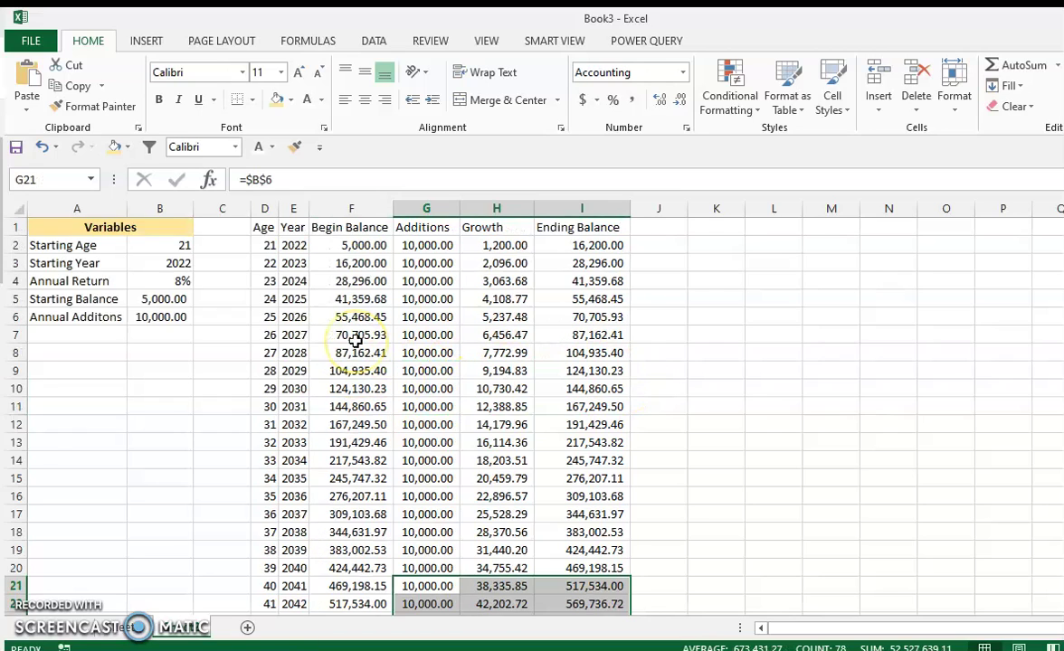
scroll(356, 340, down, 8)
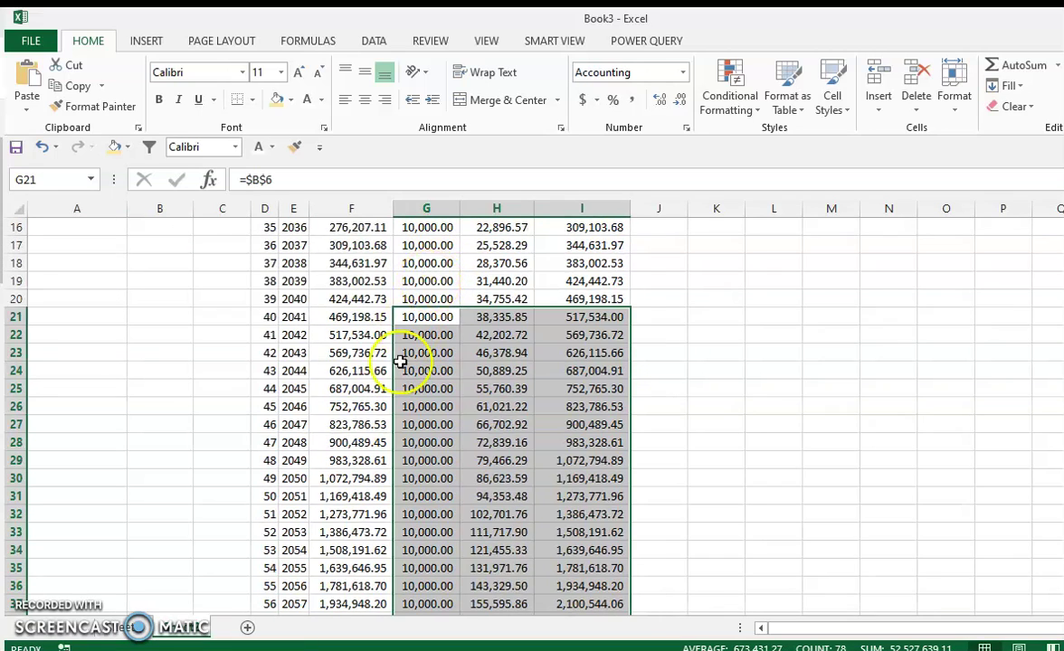
Step: Review the extended projection down to the age 65 row and check the Ending Balance formula in I46
scroll(414, 320, down, 3)
click(417, 309)
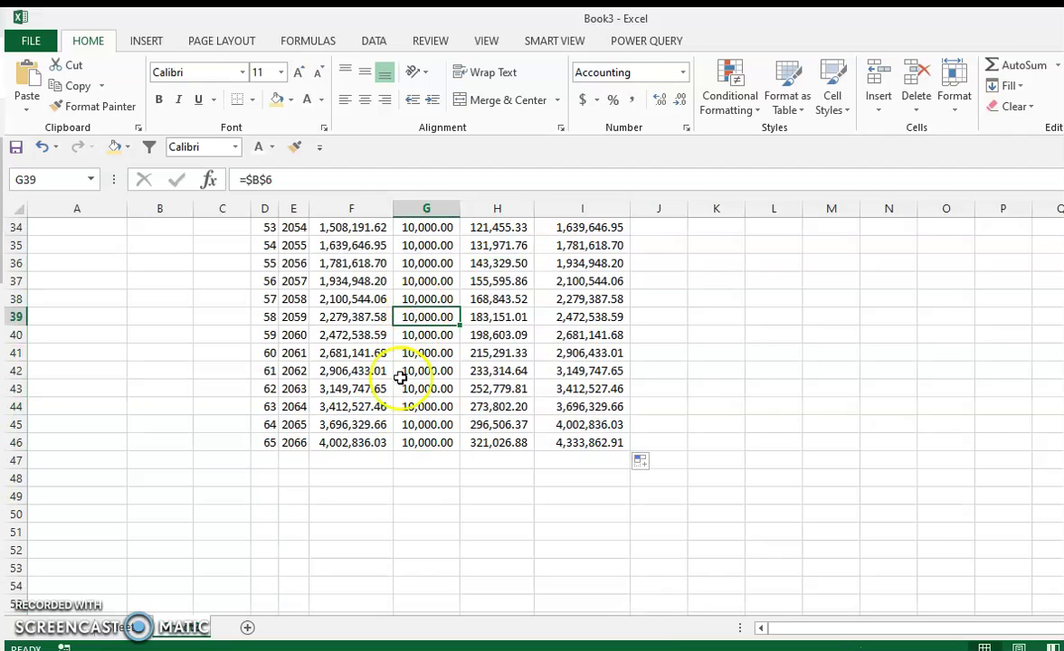
drag(272, 442, 573, 440)
click(573, 440)
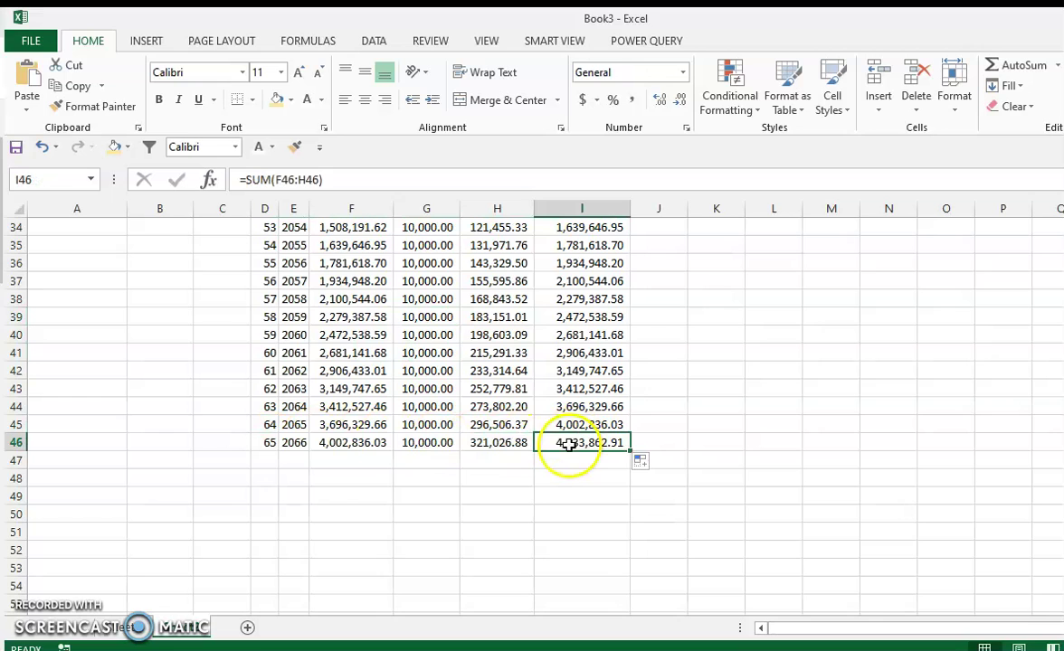
scroll(368, 328, up, 1)
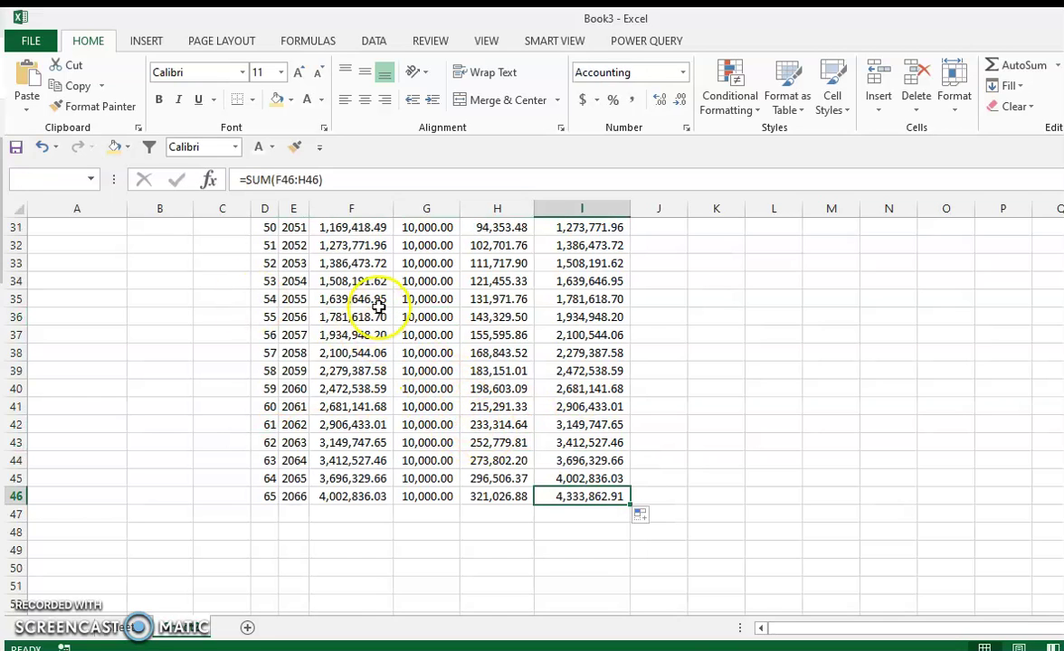
scroll(376, 304, up, 10)
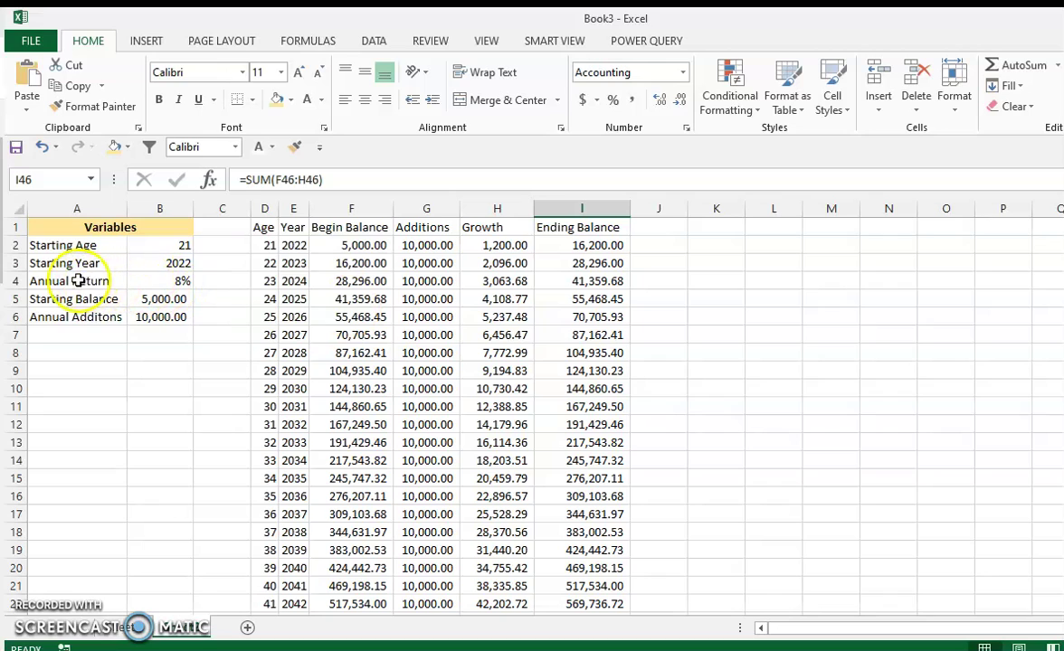
Step: Set the Annual Return in B4 to 6% and check the recalculated projection through its last row
click(157, 283)
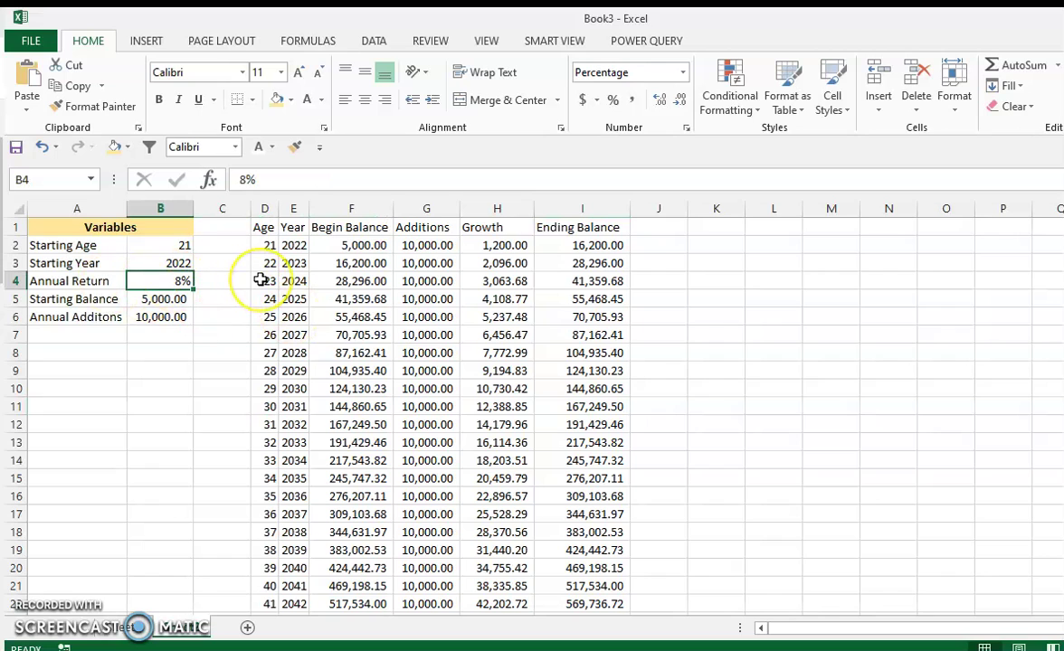
text(6)
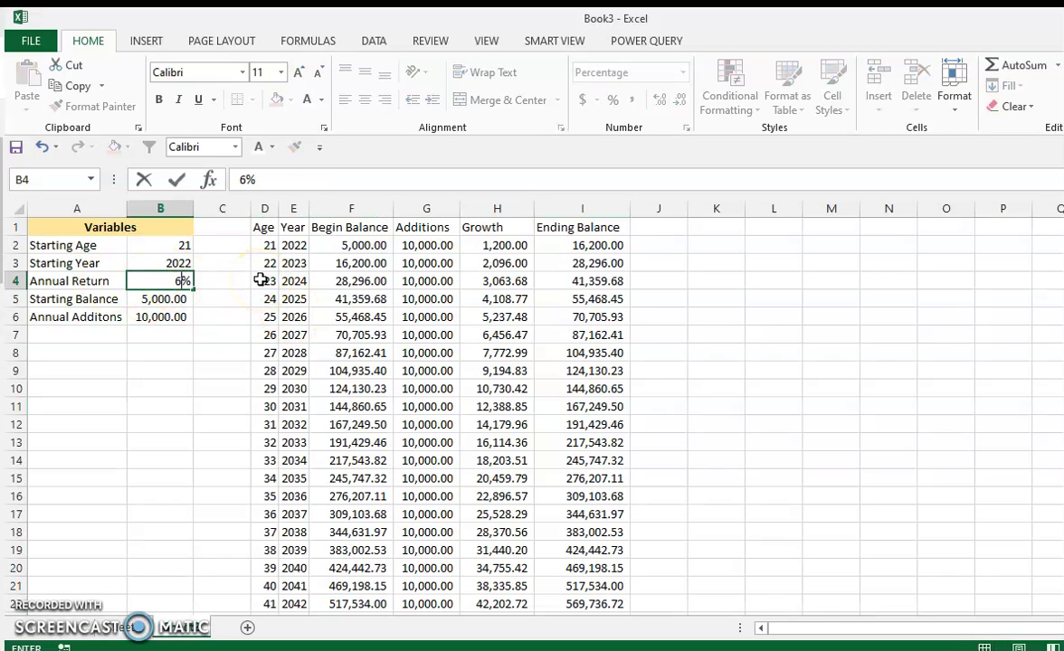
key(Return)
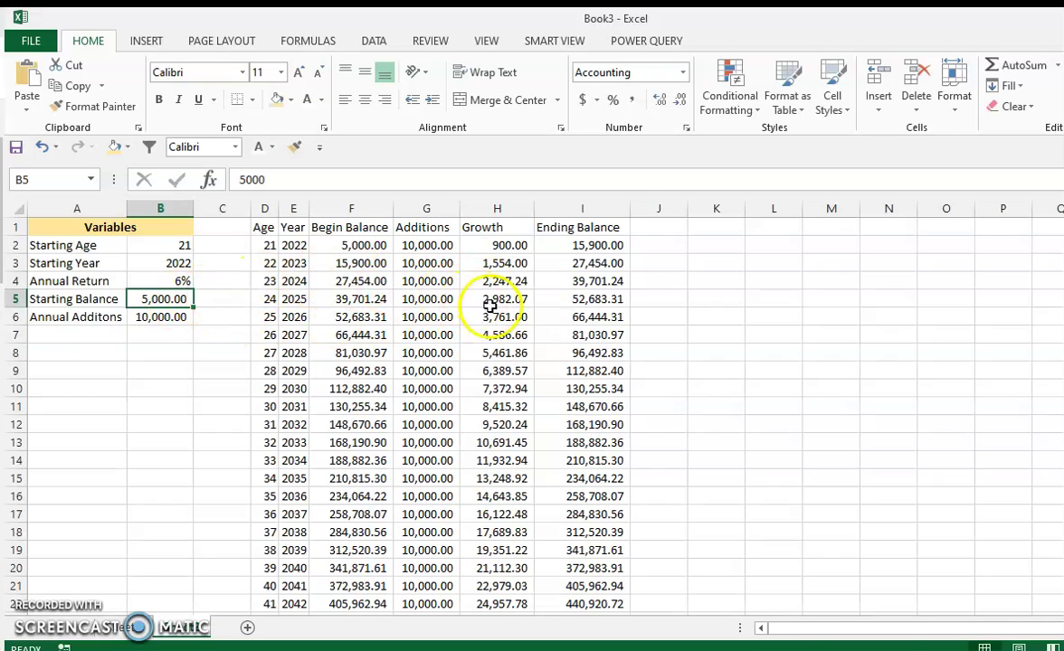
click(650, 333)
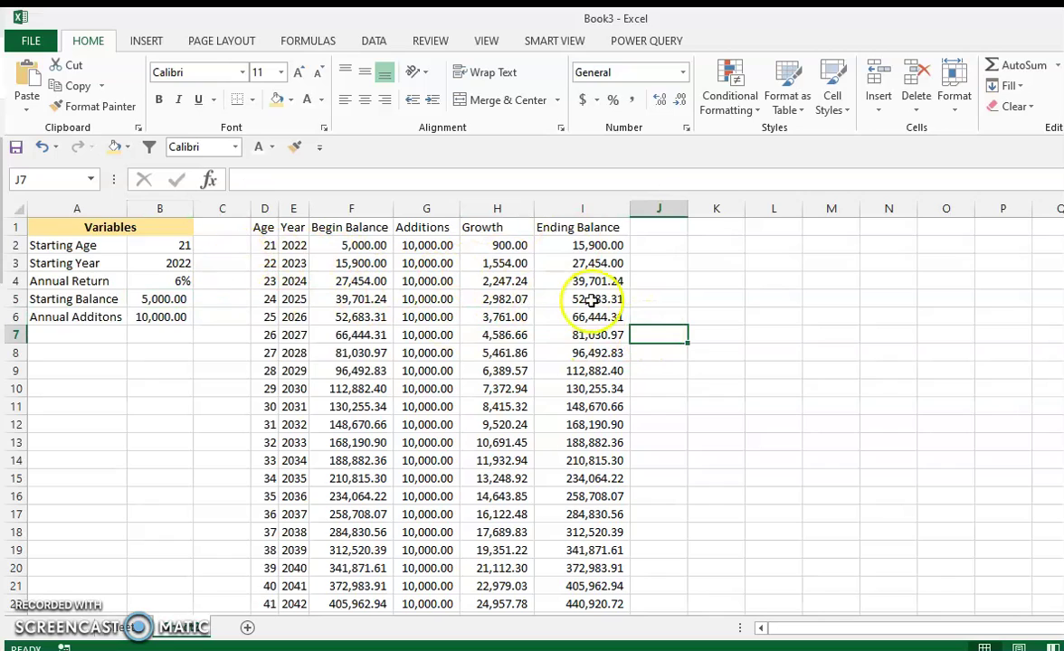
scroll(584, 302, down, 14)
scroll(570, 301, up, 14)
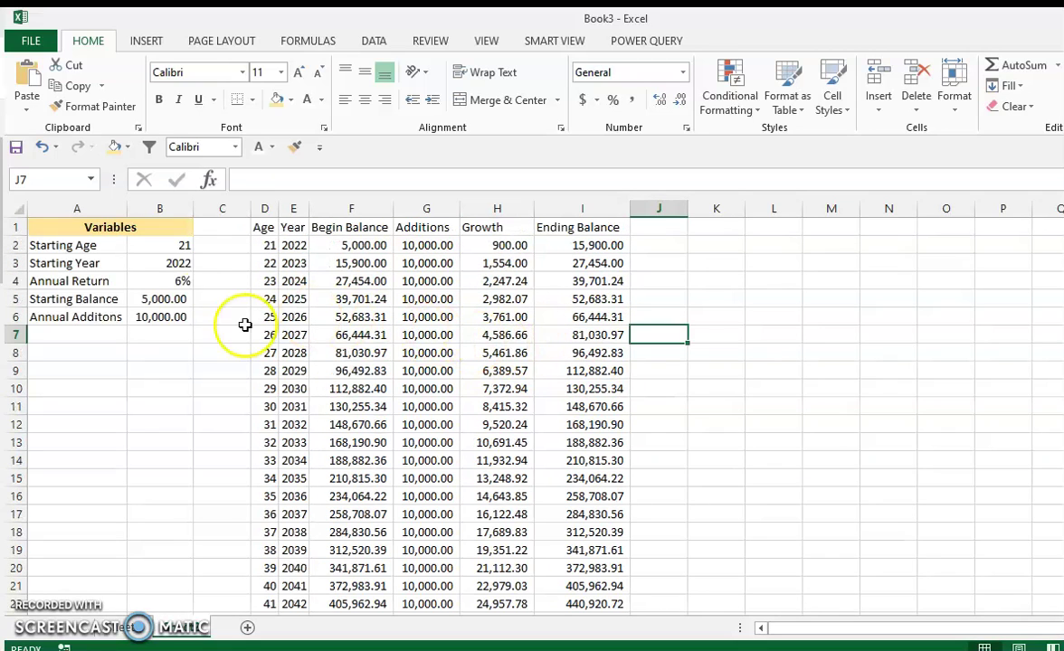
Step: Set the Annual Return in B4 to 10% and check the Ending Balance at age 65
click(176, 281)
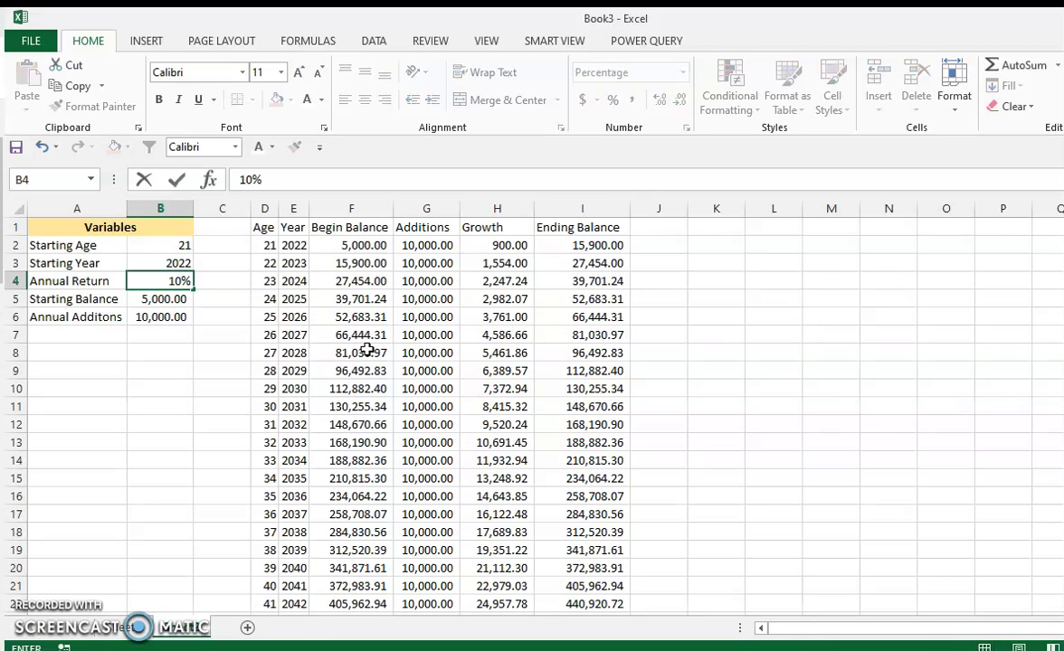
key(Return)
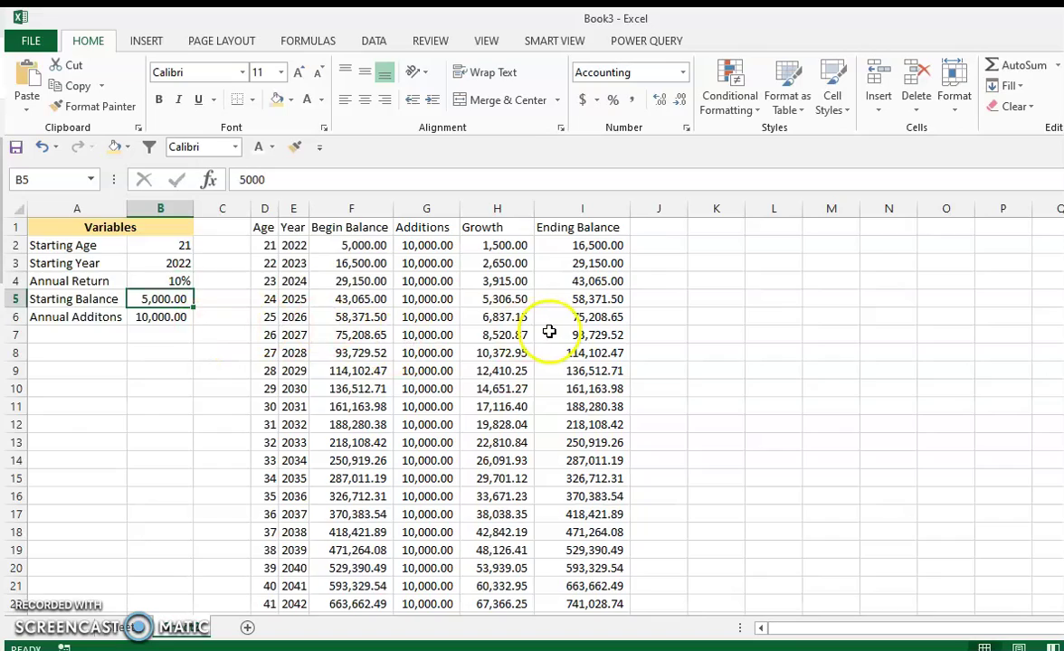
scroll(548, 332, down, 3)
scroll(548, 333, down, 8)
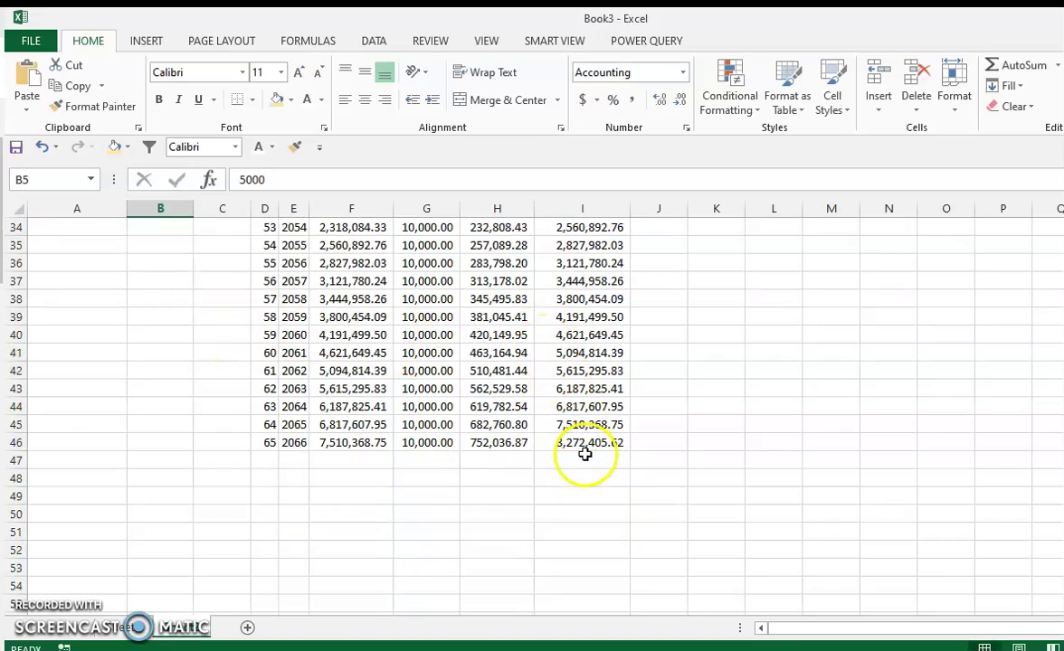
scroll(588, 440, up, 11)
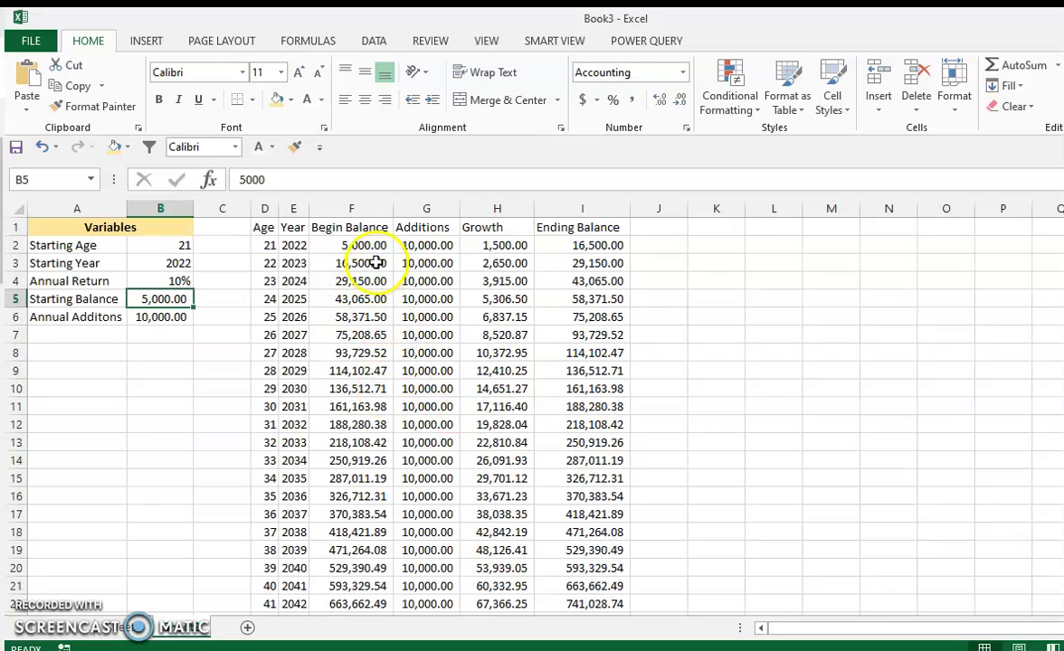
Step: Select the Annual Additions value in B6
click(170, 316)
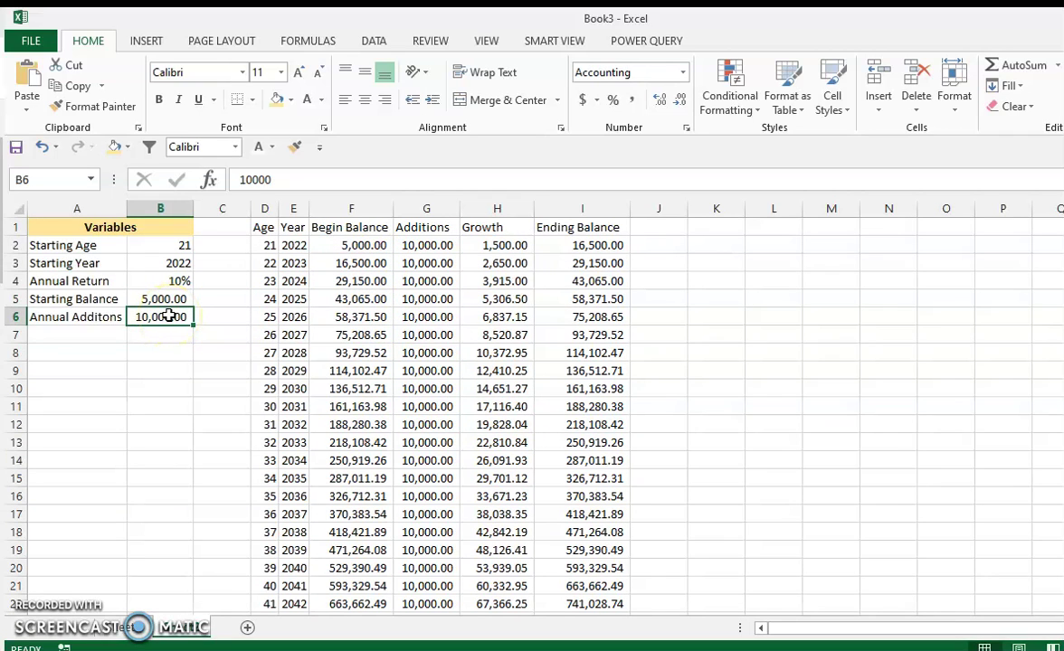